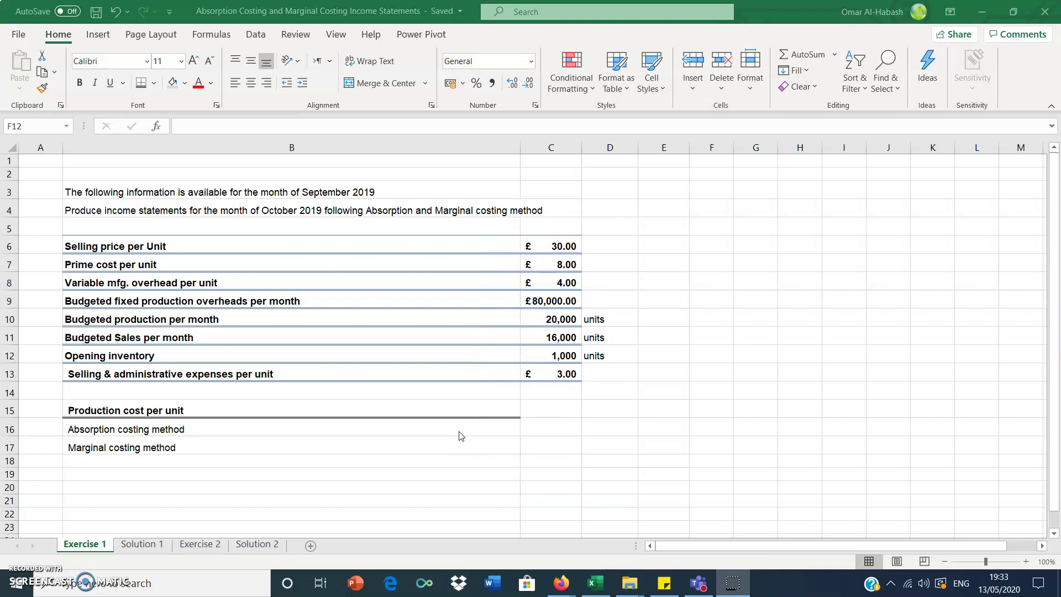
Extend the absorption costing method label in B16 with the calculation "= 8+4+(80,000/20,000)".
left_click(442, 426)
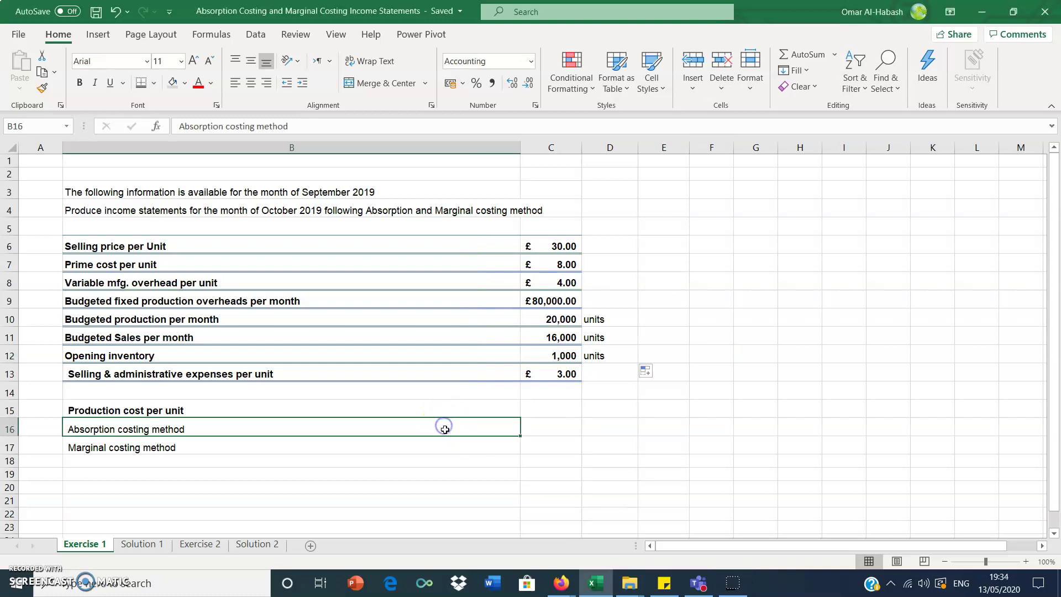
double_click(491, 424)
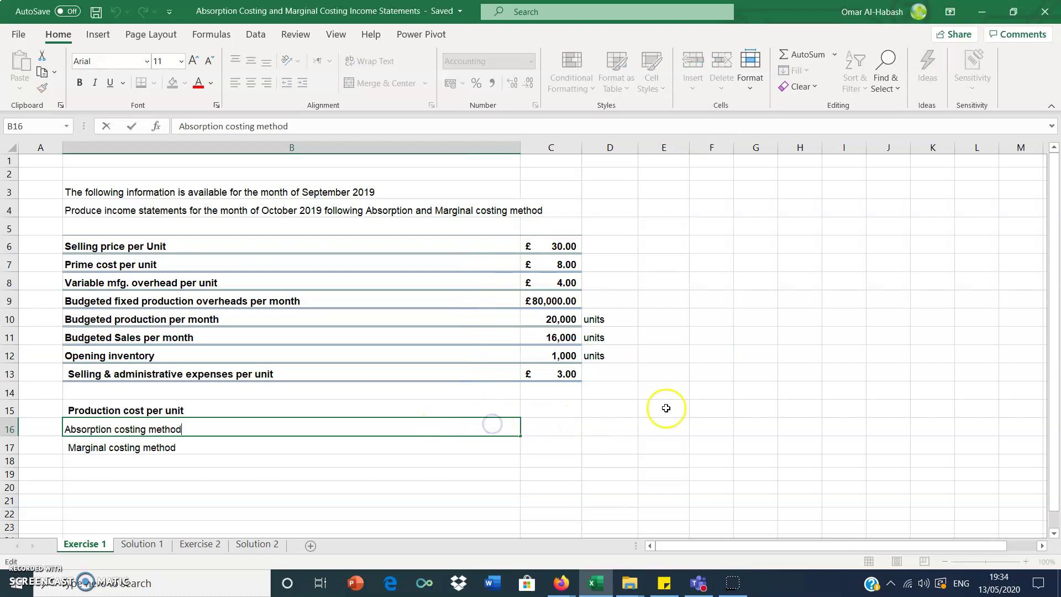
type("=")
type("(")
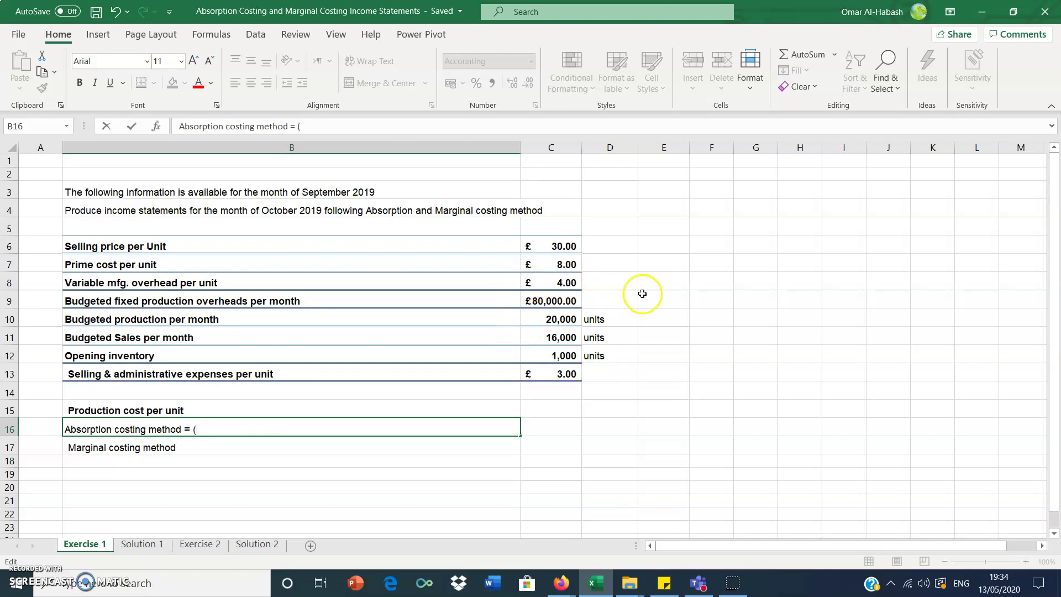
type("8+4")
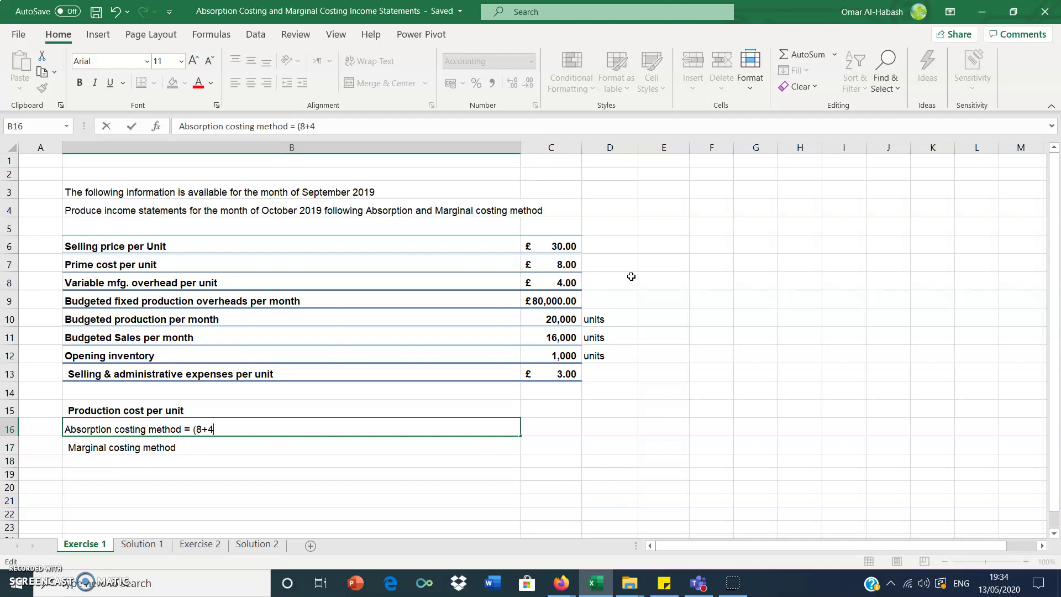
type("+")
left_click(199, 430)
key("BackSpace")
type("(80,000")
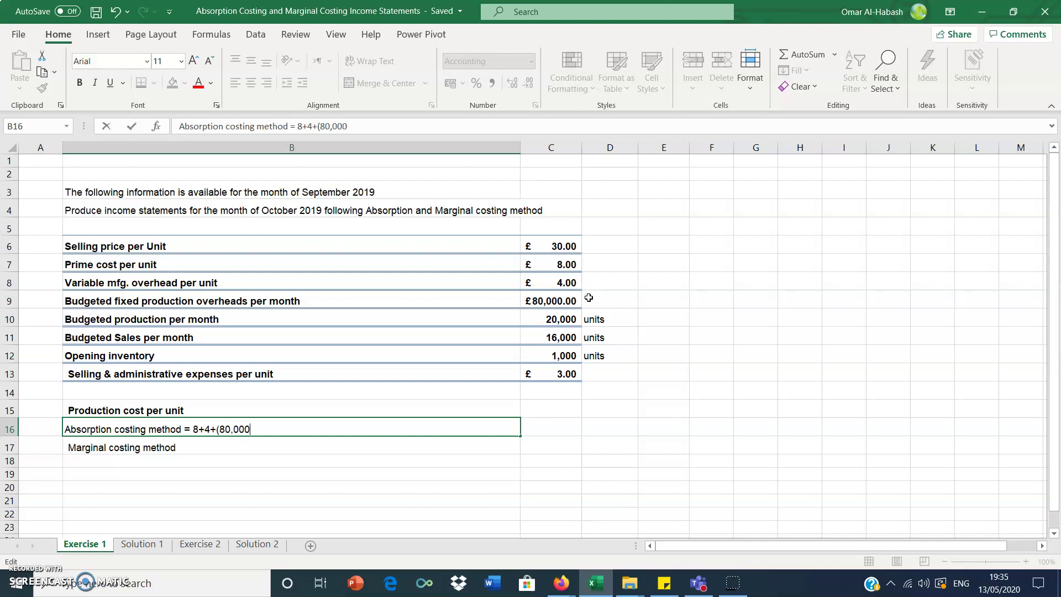
type("/")
type("2")
type("0,000)")
Calculate the absorption production cost per unit in C16 with the formula =C7+C8+(C9/C10).
left_click(557, 423)
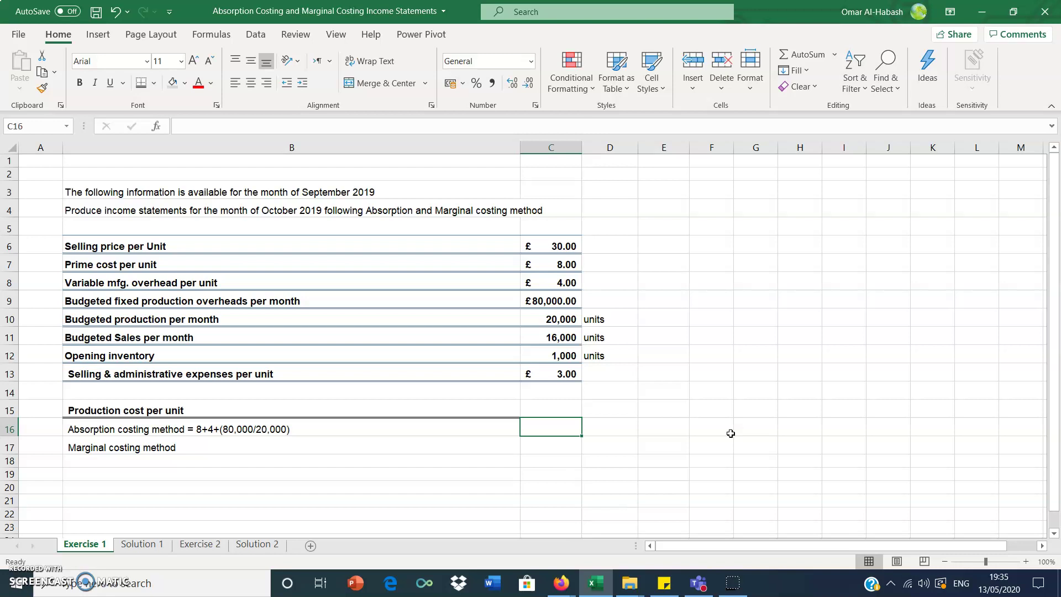
type("=")
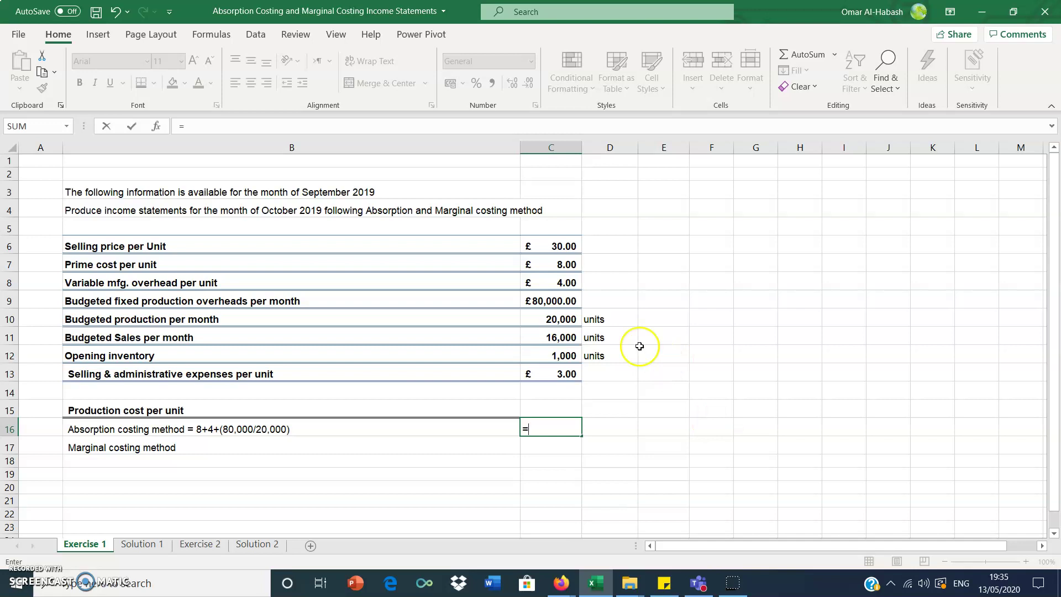
left_click(575, 265)
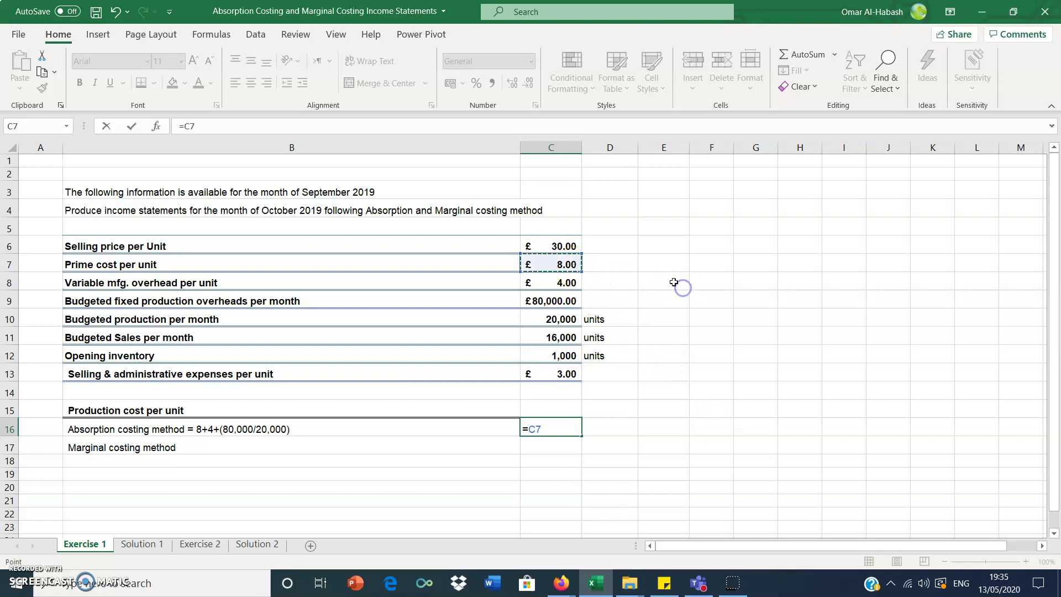
type("+")
left_click(572, 282)
type("+(")
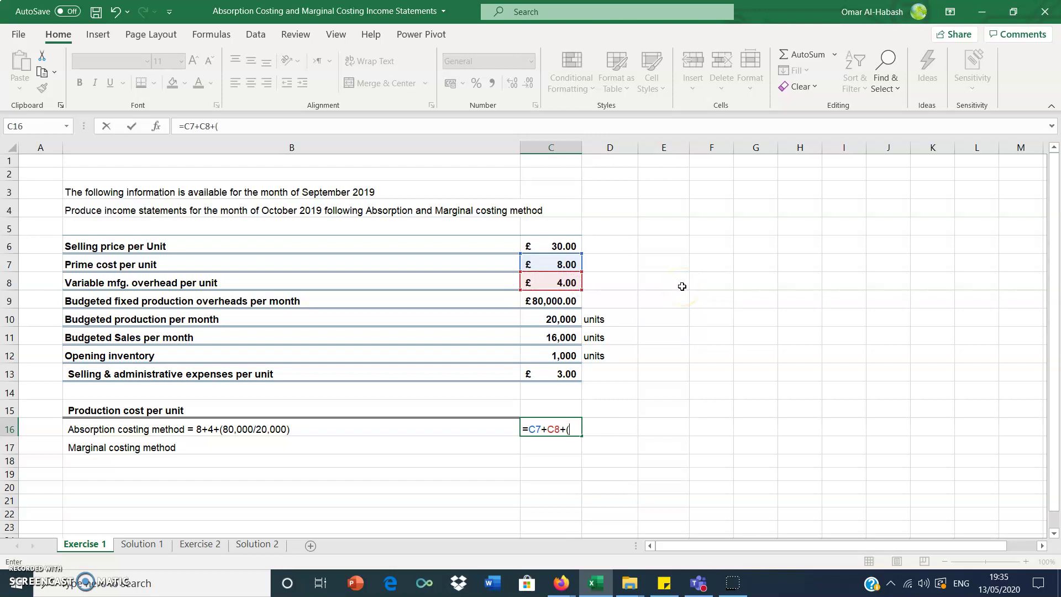
left_click(553, 302)
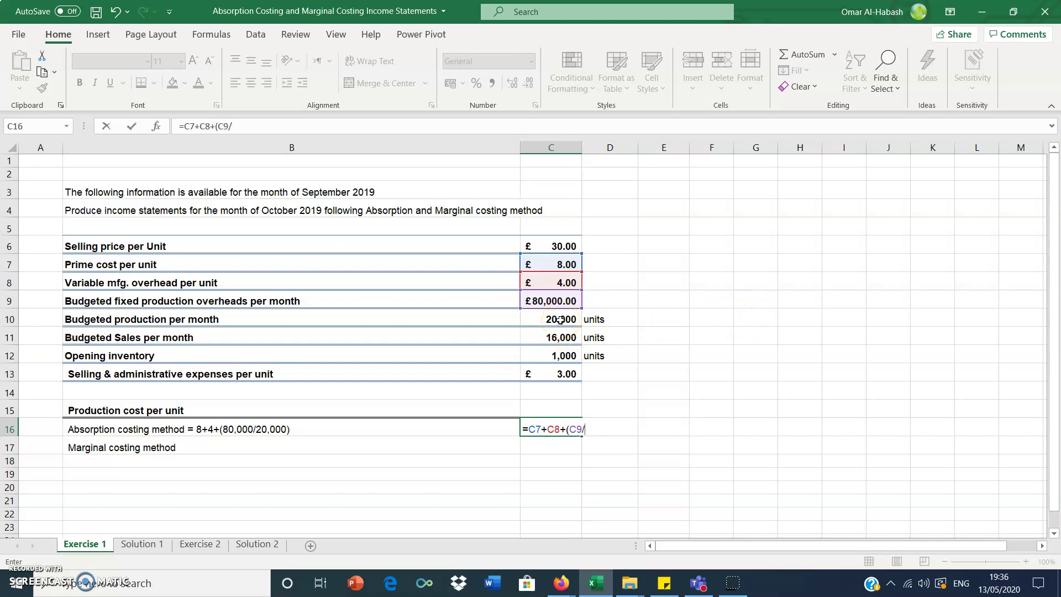
left_click(560, 319)
type(")")
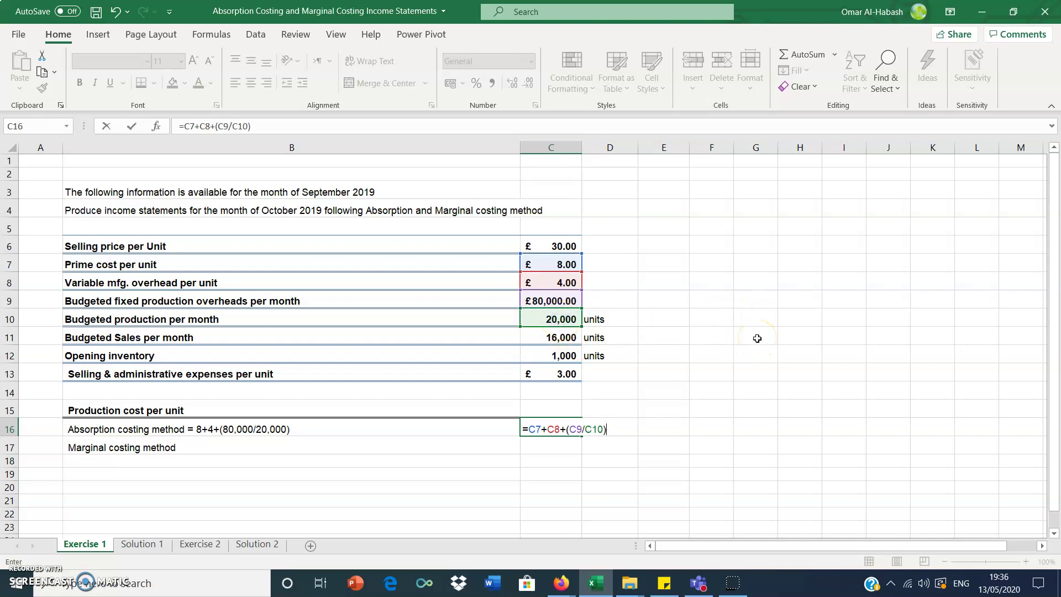
key("Return")
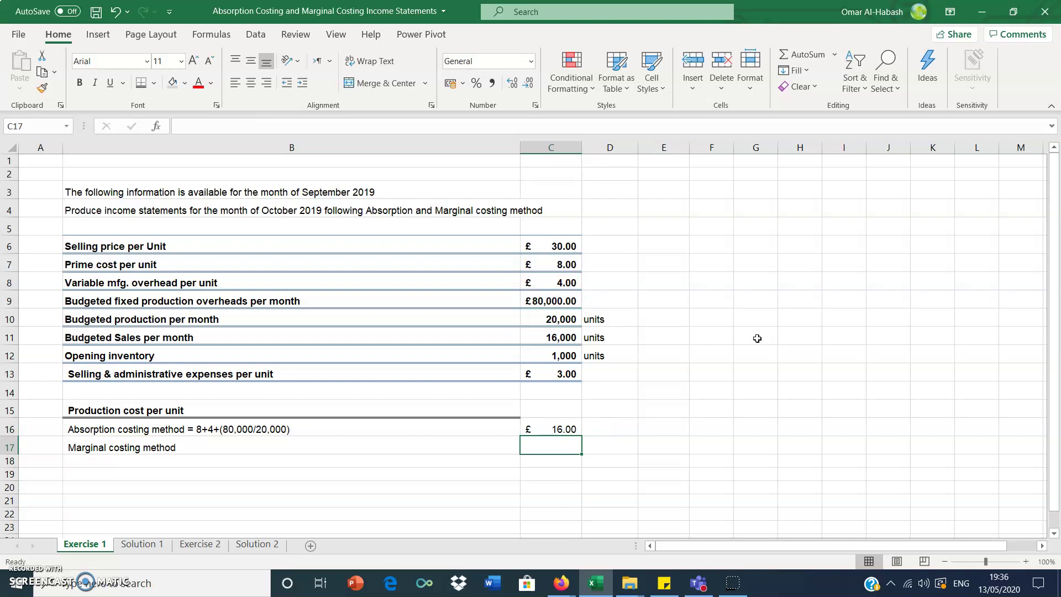
Enter "unit" in D16 beside the absorption cost figure.
left_click(607, 424)
type("unit")
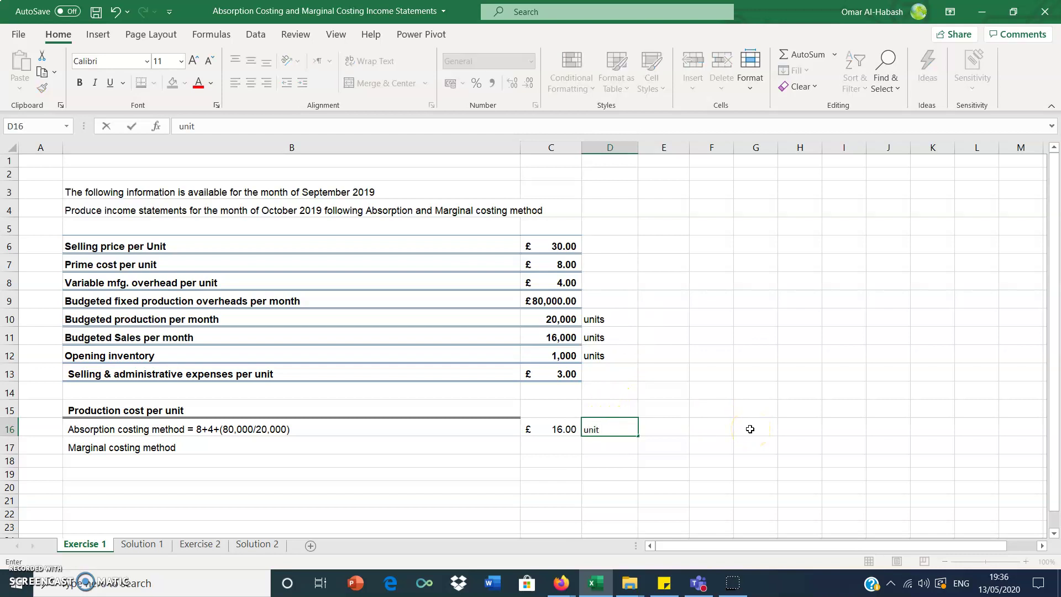
key("Return")
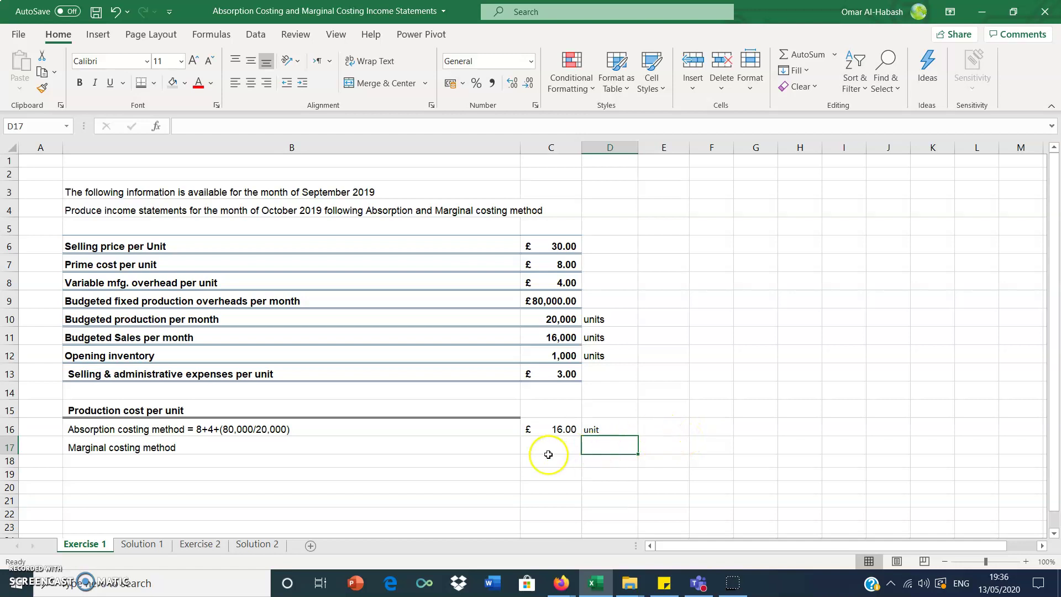
Extend the marginal costing method label in B17 with the calculation "= 8 + 4".
double_click(474, 446)
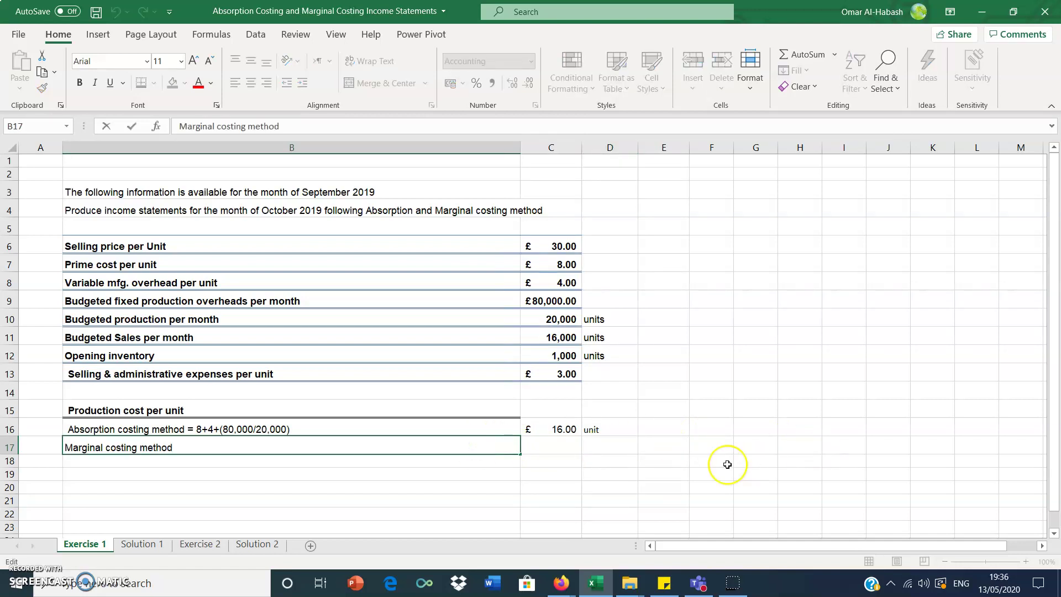
type("=")
type("8 + 4")
Calculate the marginal production cost per unit in C17 with the formula =C7+C8.
left_click(555, 449)
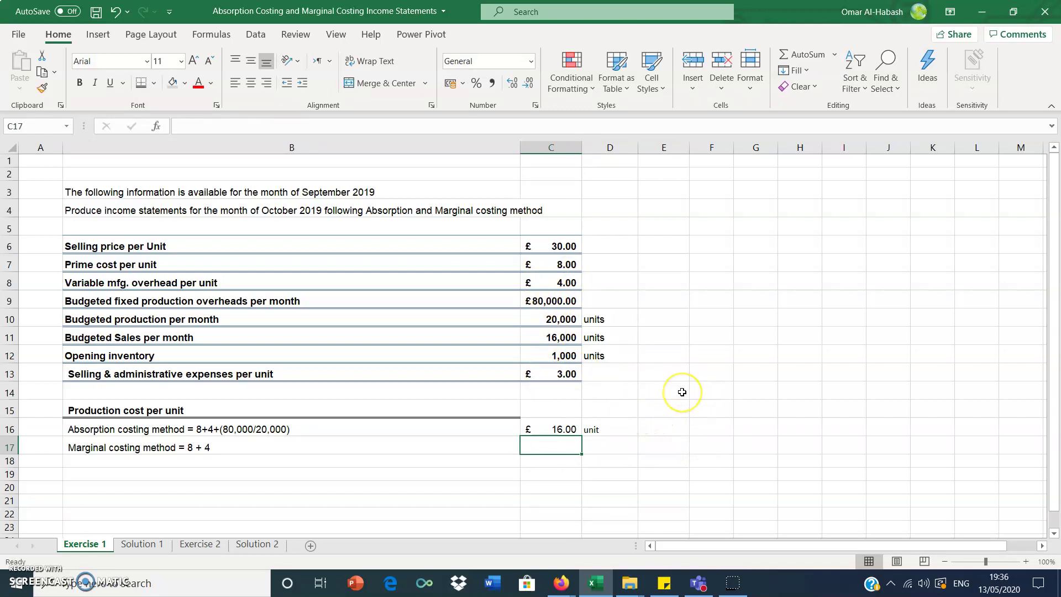
type("=")
left_click(567, 269)
type("+")
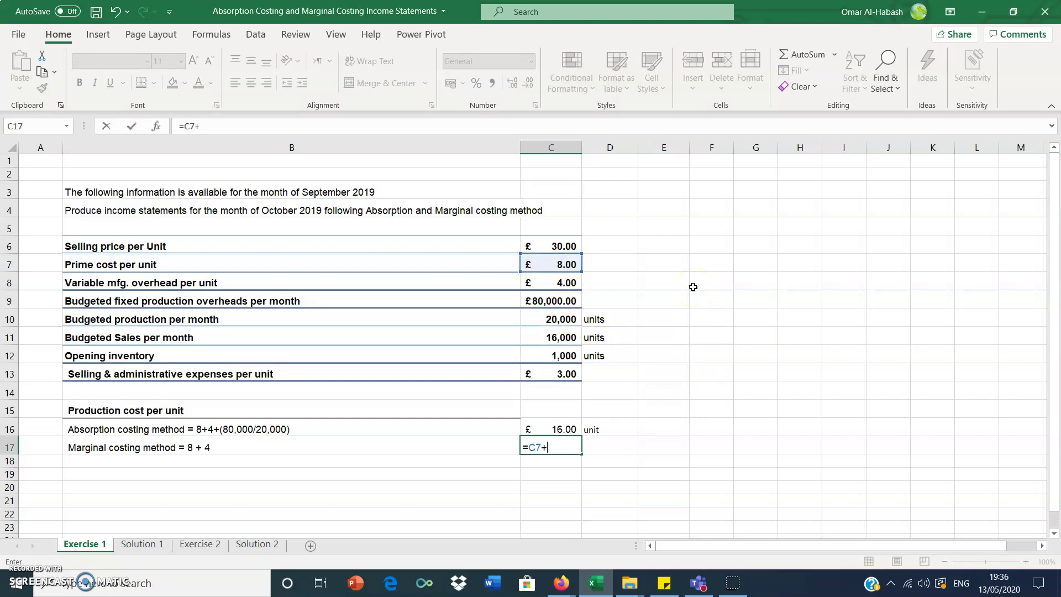
left_click(580, 284)
key("Return")
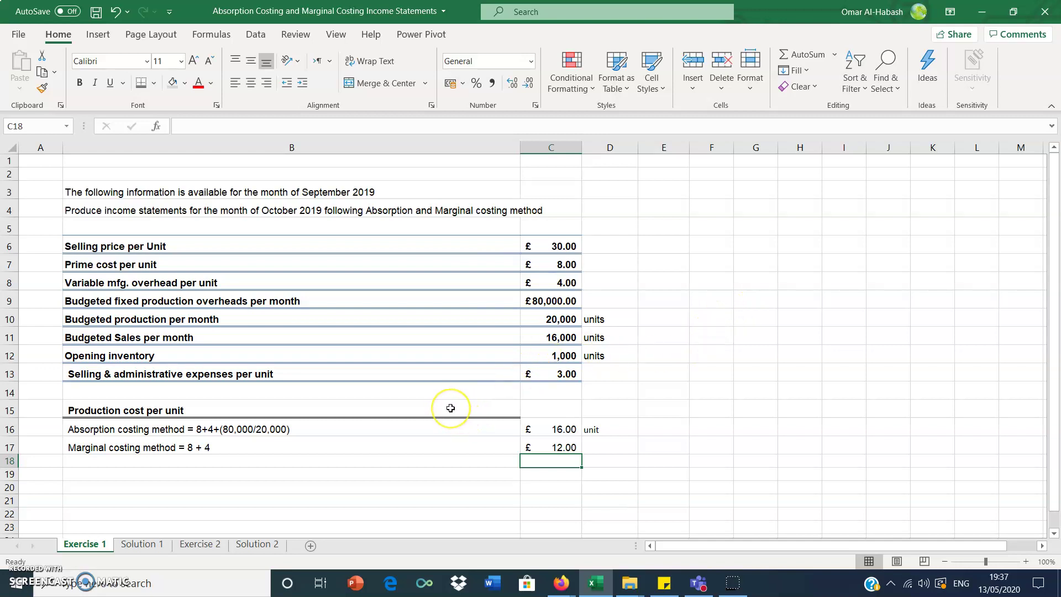
On the Solution 1 sheet, add the selling price 30 after the × in the Sales labels of both income statements.
left_click(145, 545)
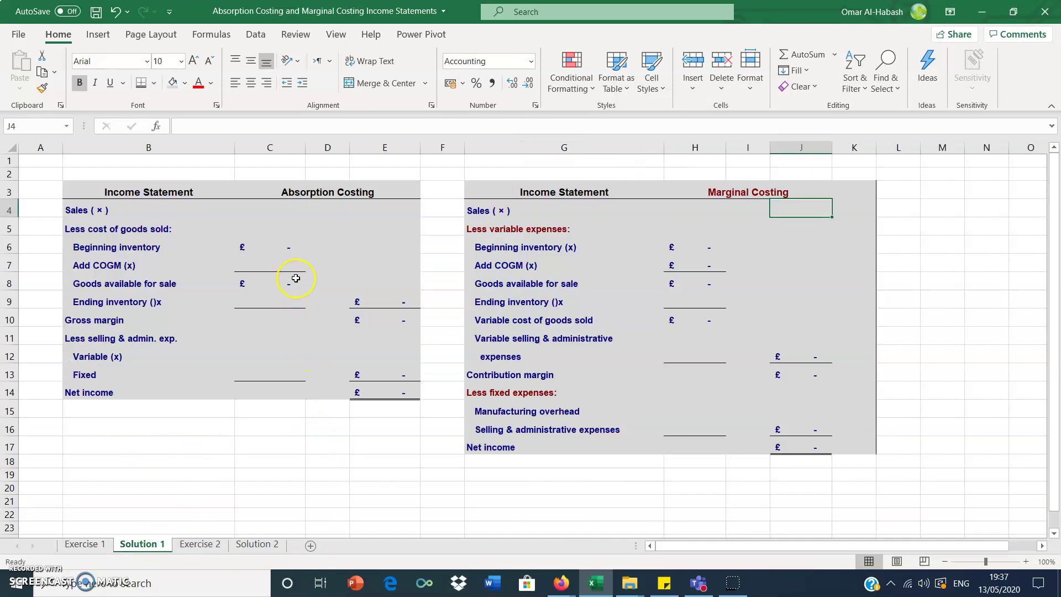
double_click(105, 211)
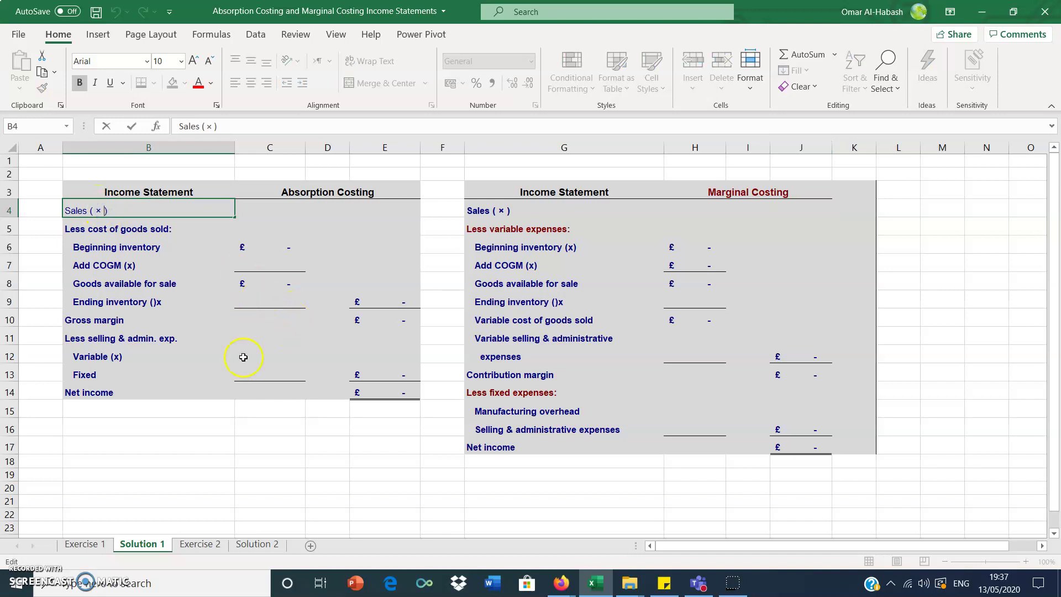
left_click(100, 544)
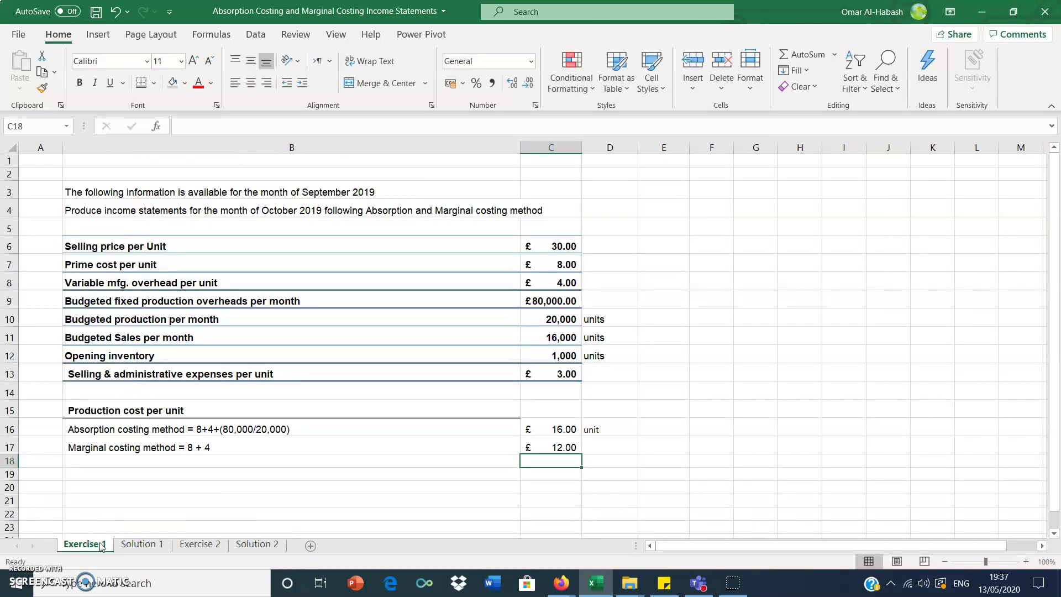
left_click(135, 549)
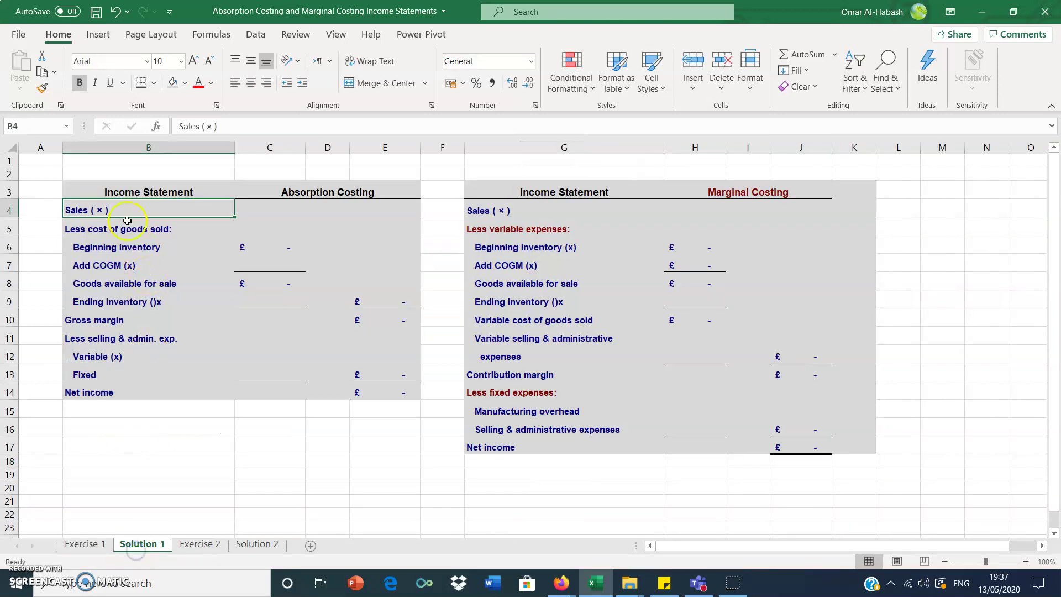
double_click(105, 210)
type("30")
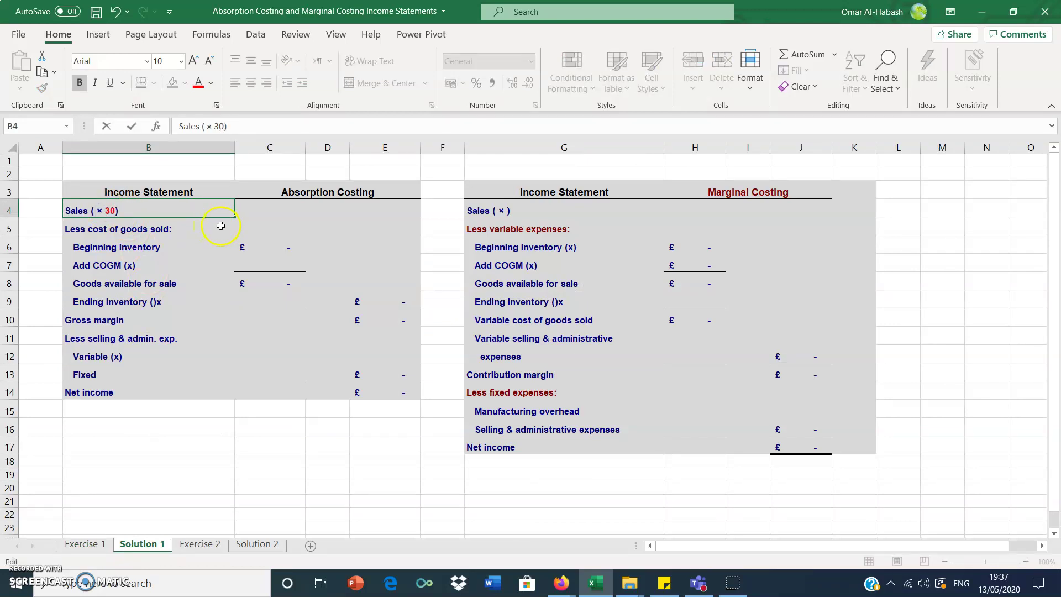
double_click(507, 208)
type("30")
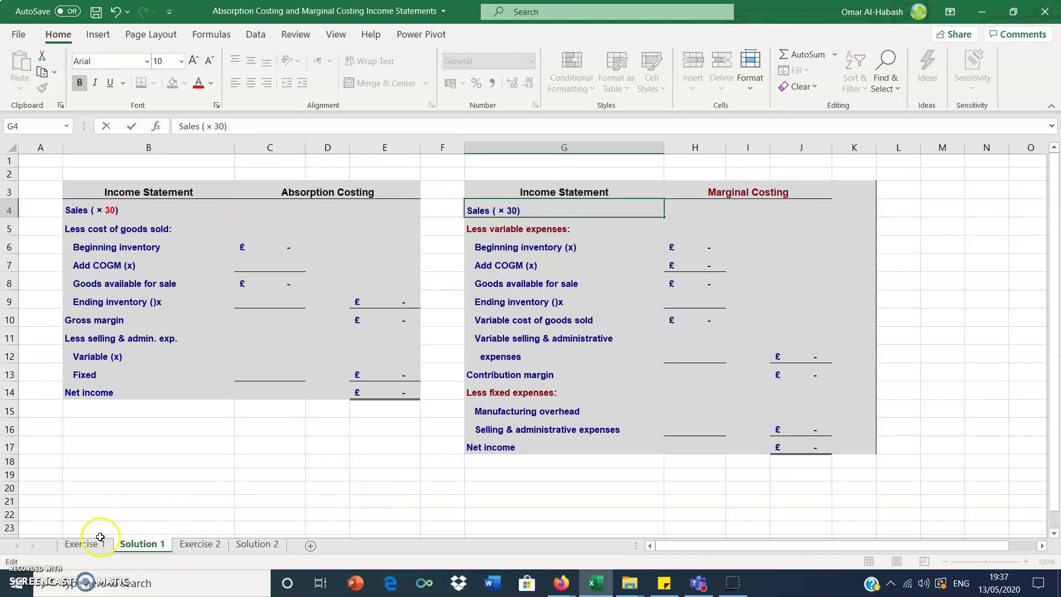
Add the sales quantity 16,000 before the × in the Sales labels of both the absorption and marginal statements.
left_click(83, 543)
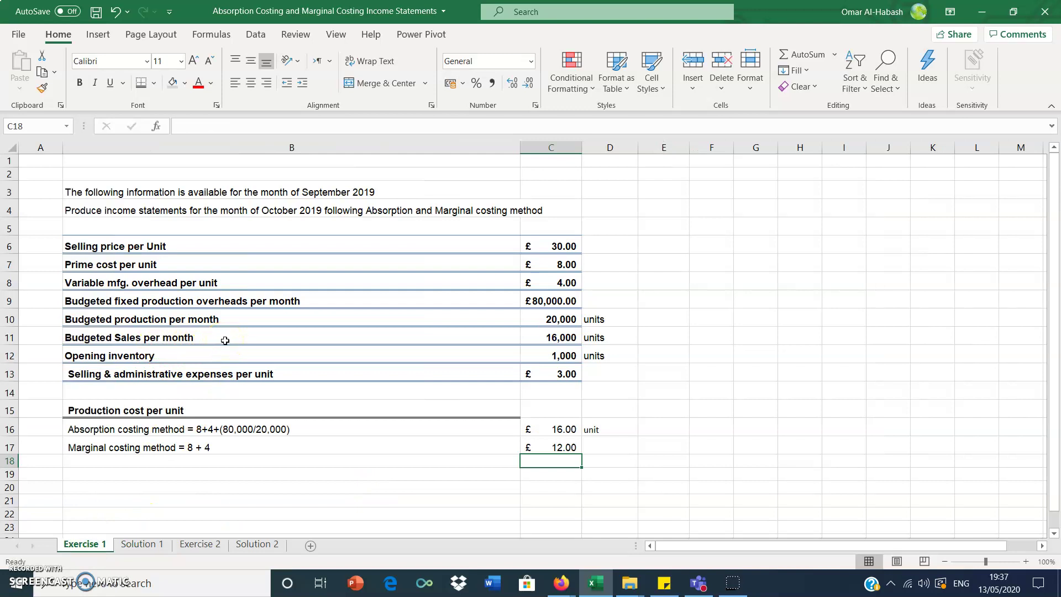
left_click(143, 544)
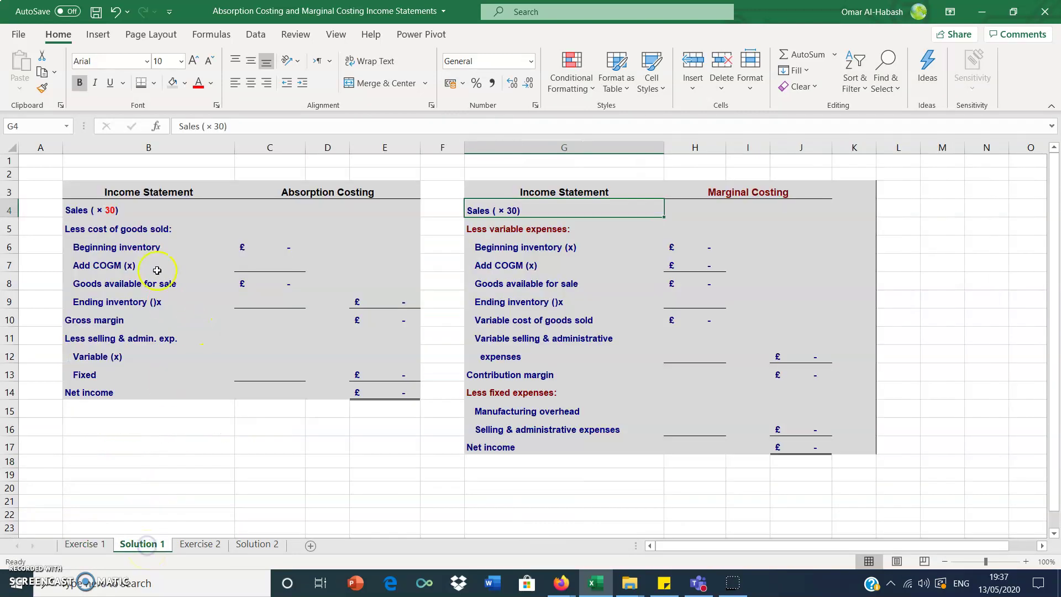
double_click(95, 208)
type("16")
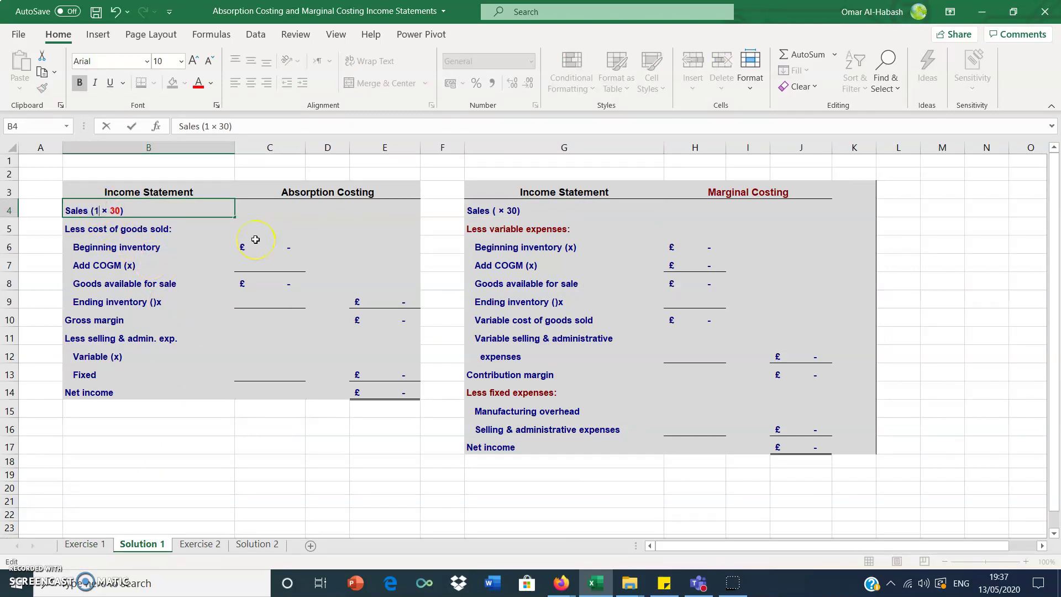
type(",000")
double_click(495, 211)
type("16,00")
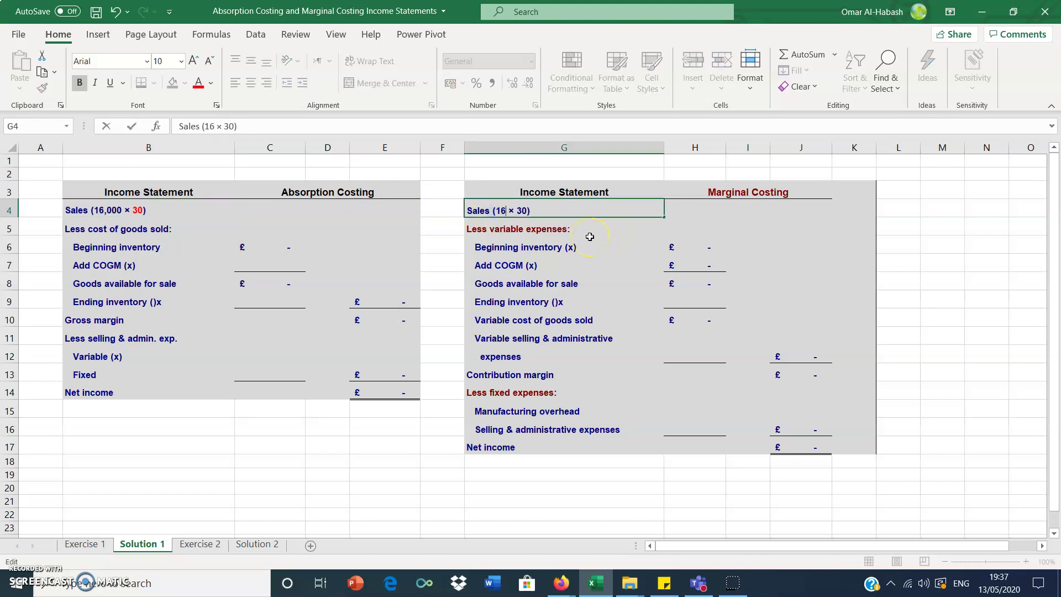
type("0")
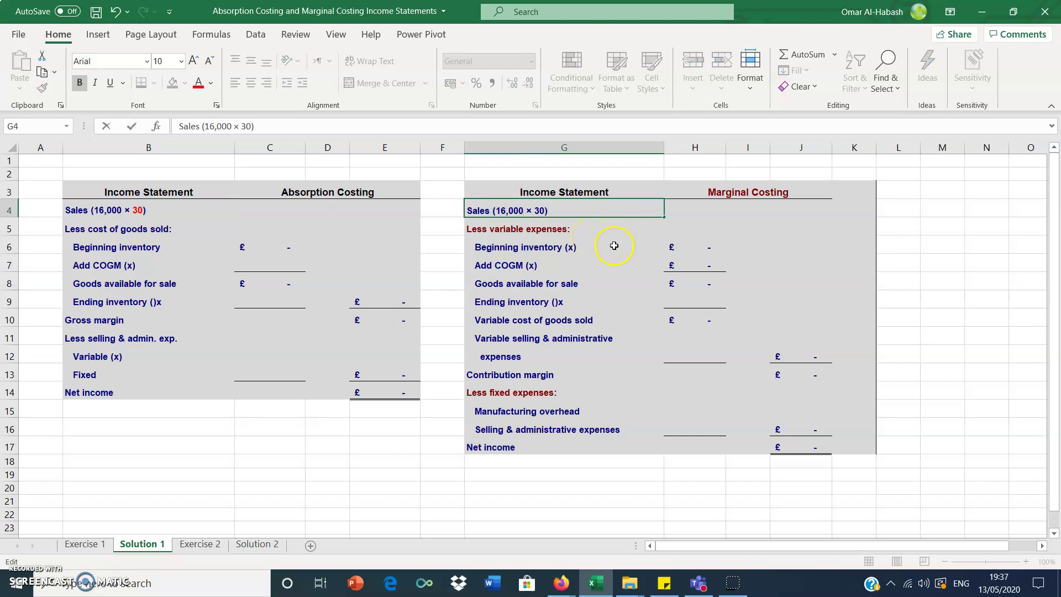
left_click(709, 207)
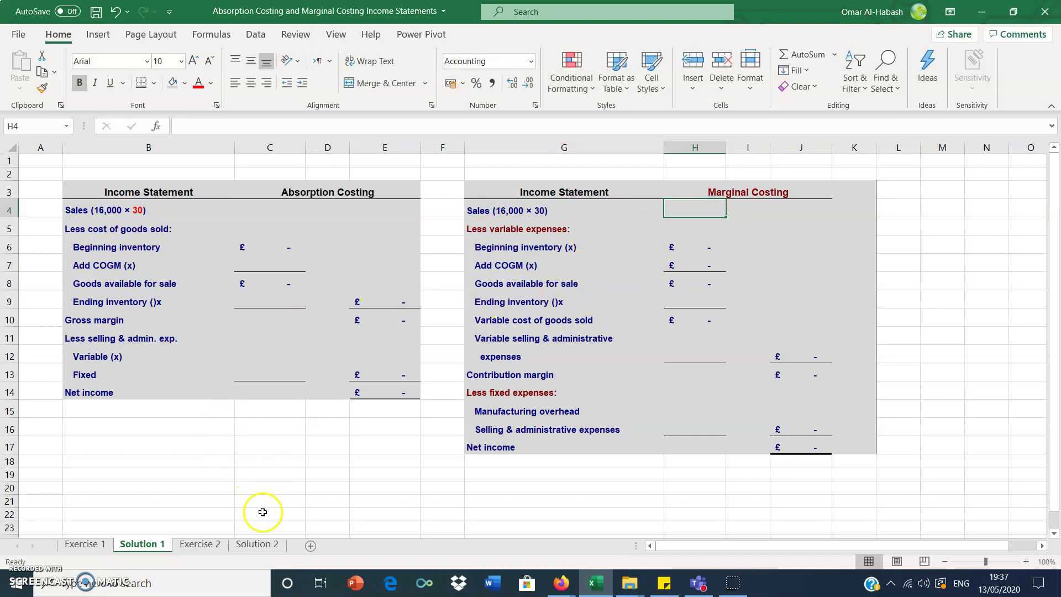
Calculate absorption costing sales in E4 of Solution 1 by multiplying Exercise 1's selling price per unit (C6) by budgeted sales (C11).
left_click(99, 545)
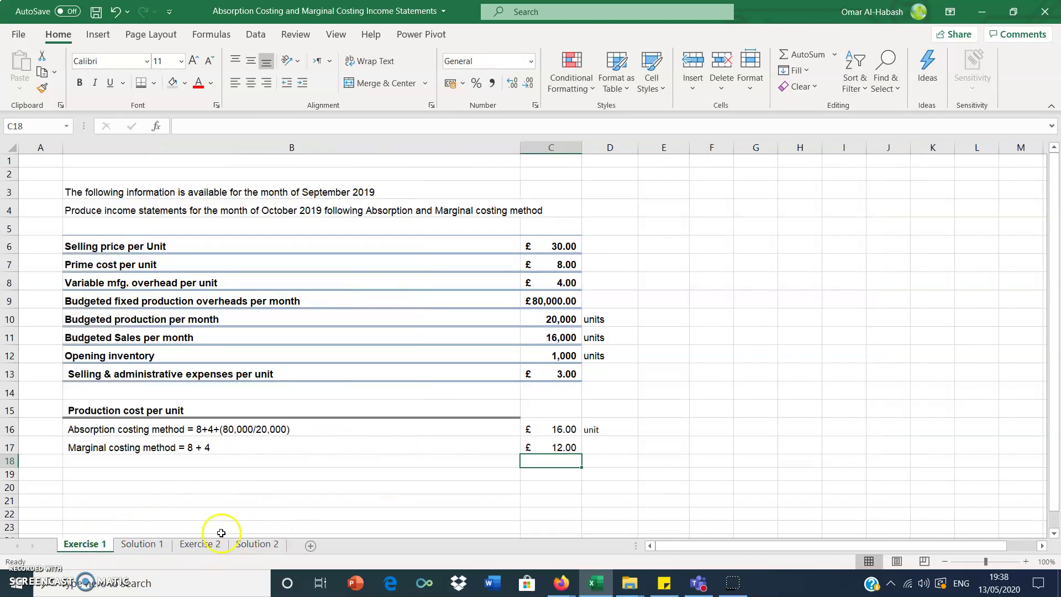
left_click(142, 545)
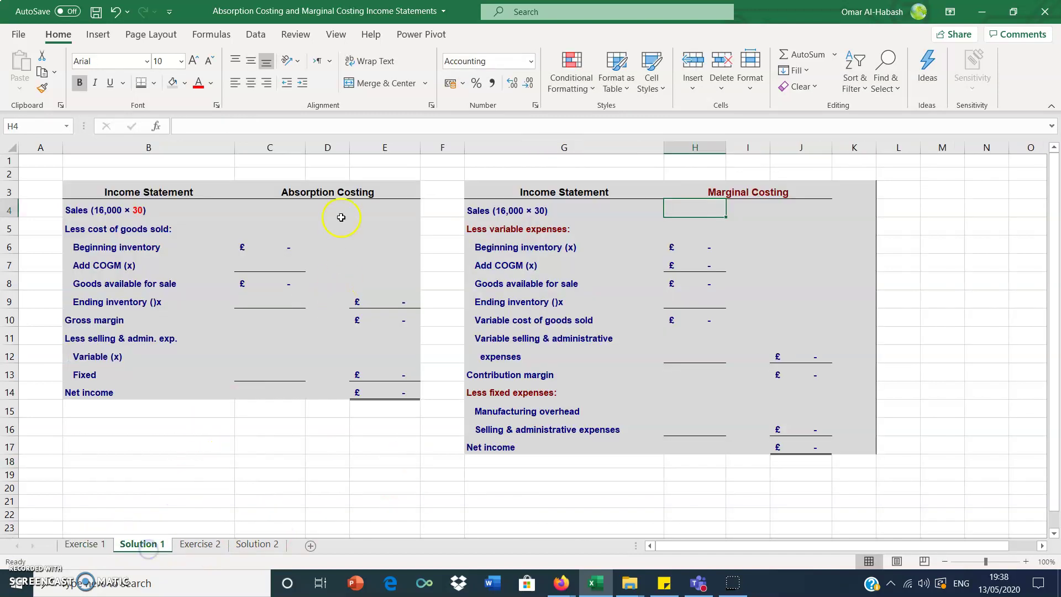
left_click(375, 205)
type("=")
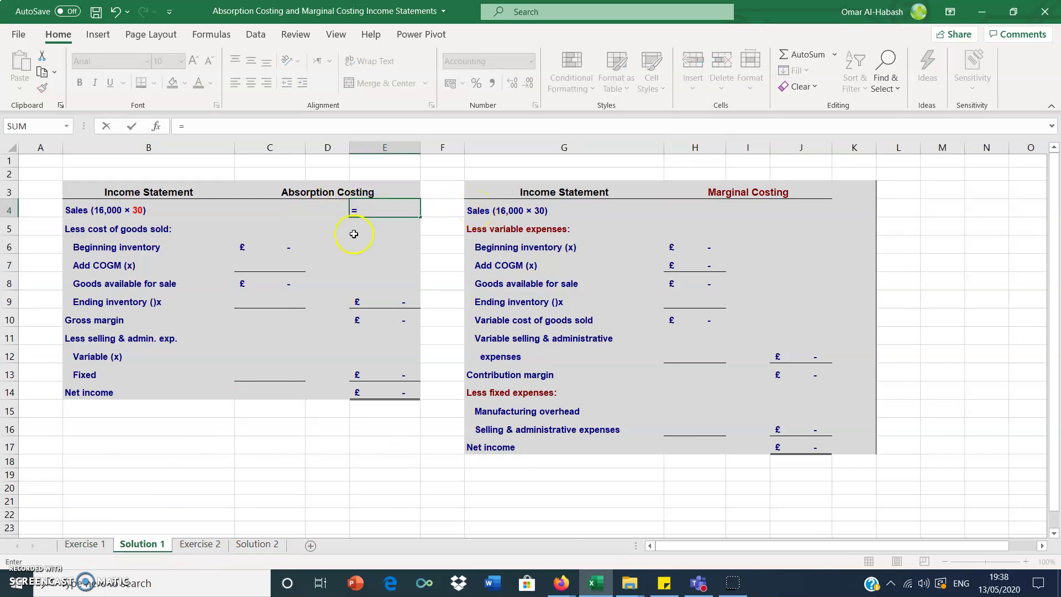
left_click(98, 549)
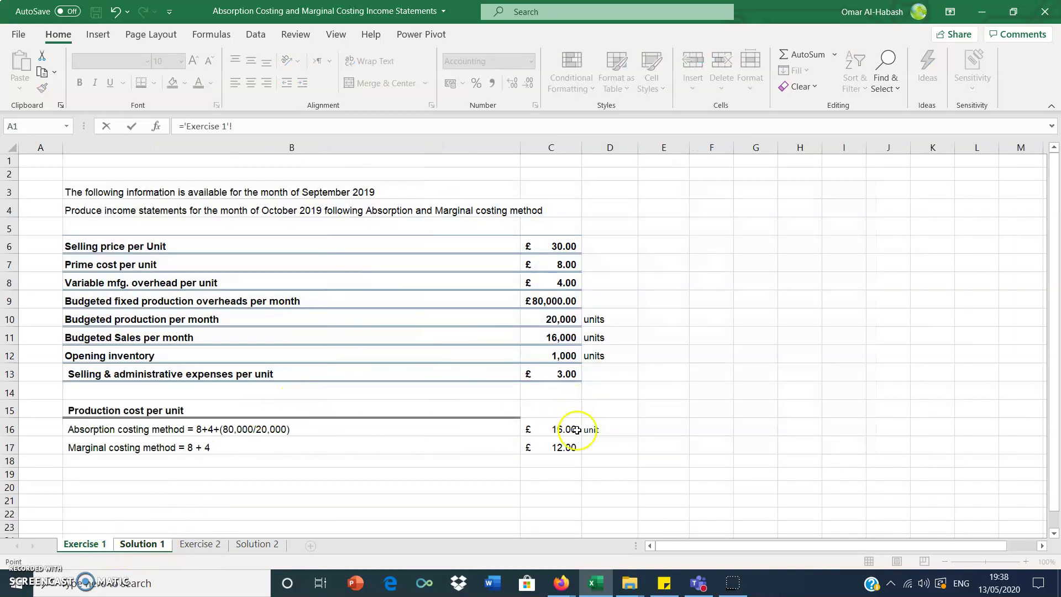
left_click(568, 244)
type("*")
left_click(550, 340)
key("Return")
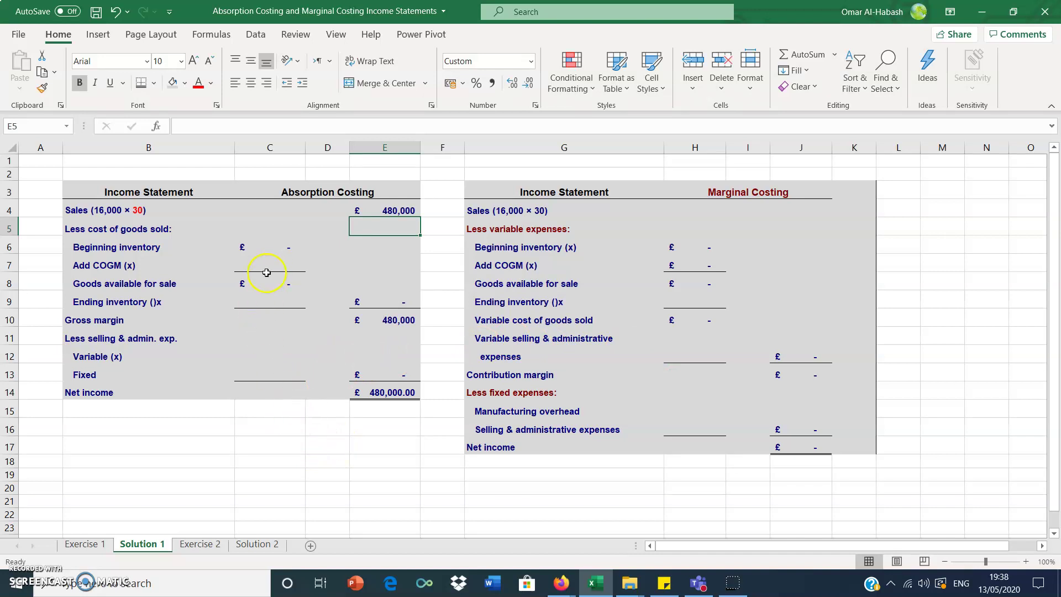
left_click(762, 209)
left_click(802, 207)
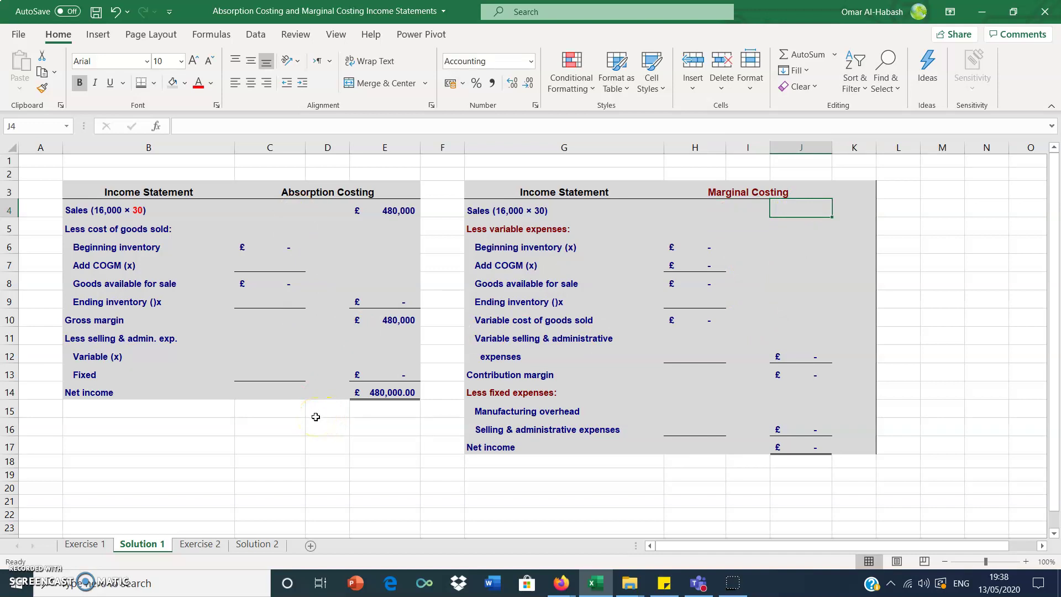
left_click(238, 229)
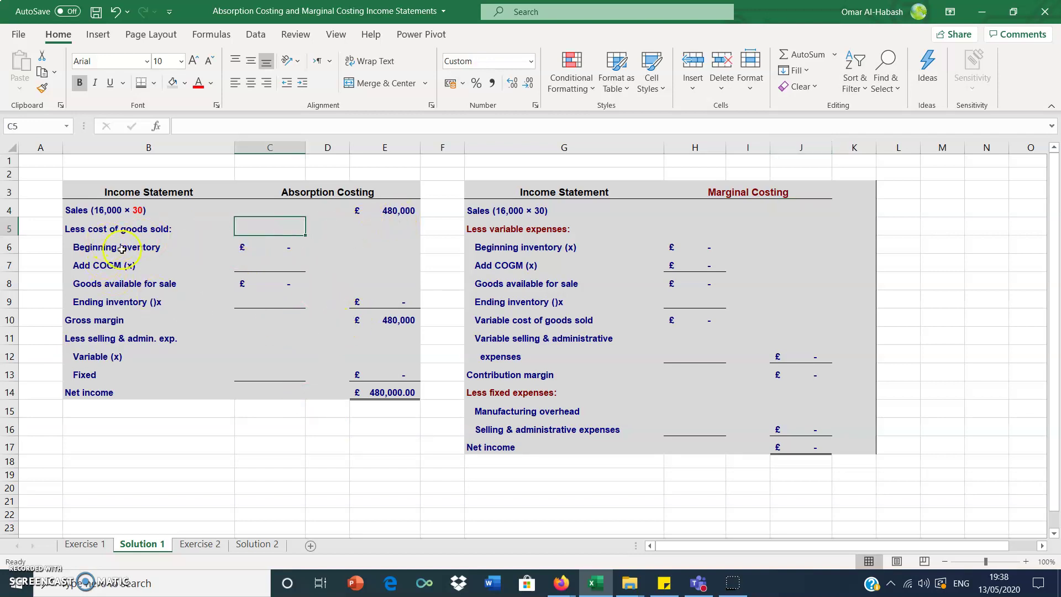
left_click(257, 248)
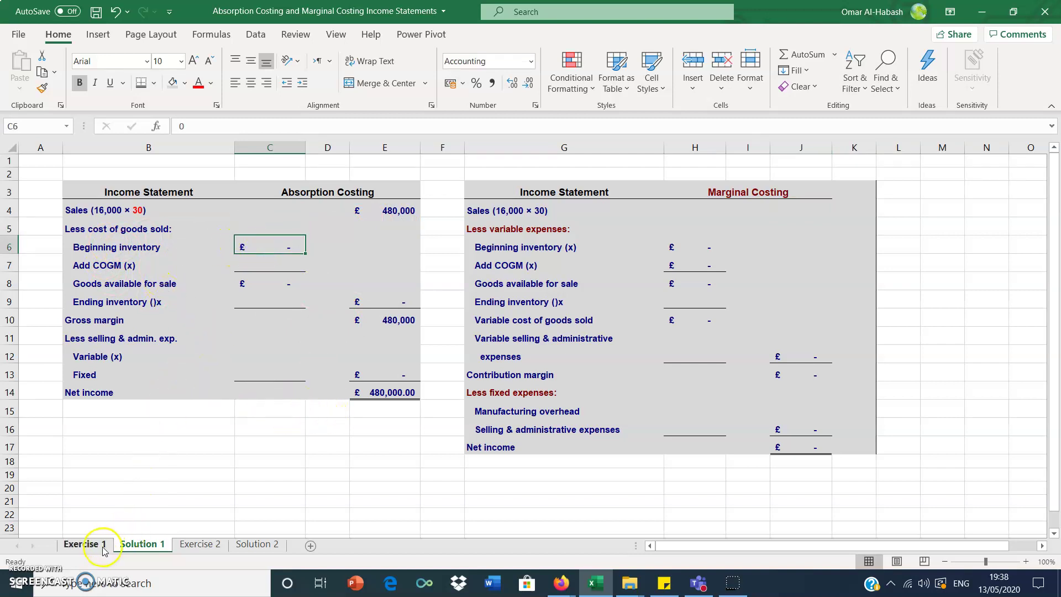
left_click(218, 248)
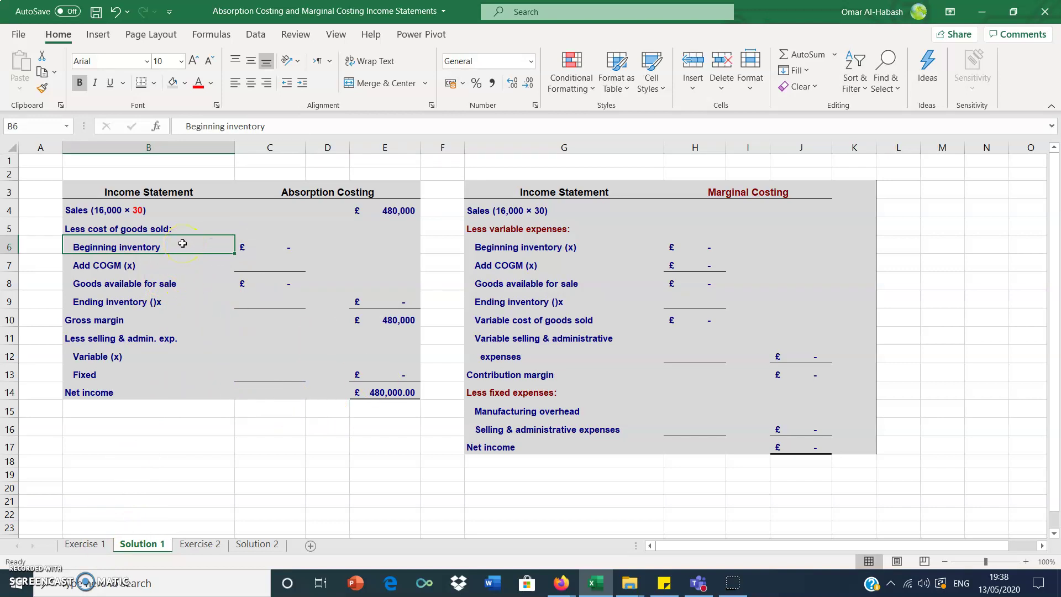
left_click(256, 245)
Check the opening inventory and absorption unit cost on Exercise 1, and append (1,000 x 16) to the absorption Beginning inventory label on Solution 1.
left_click(98, 546)
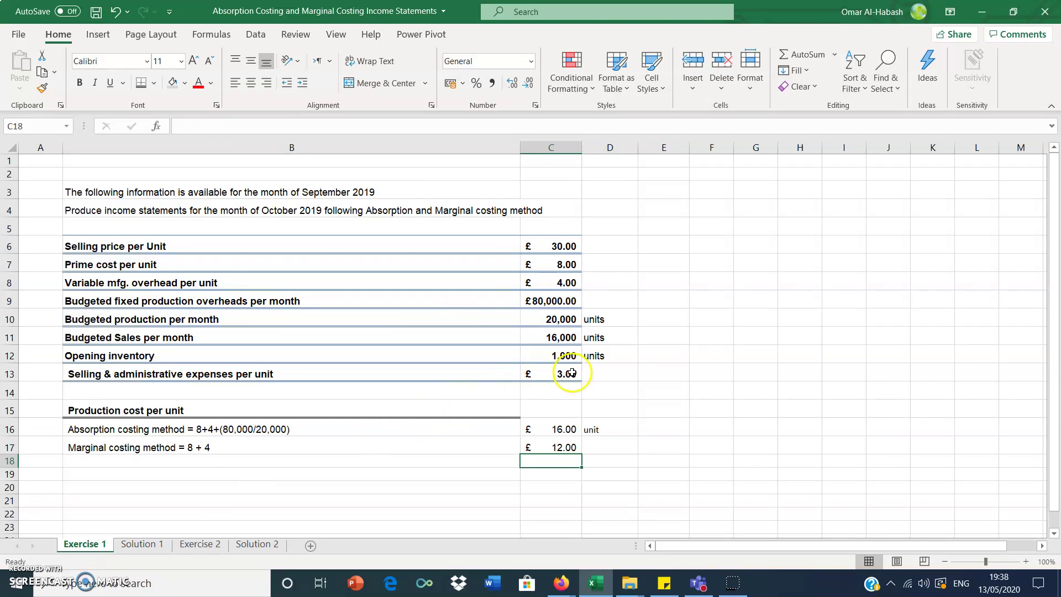
left_click(142, 544)
double_click(187, 249)
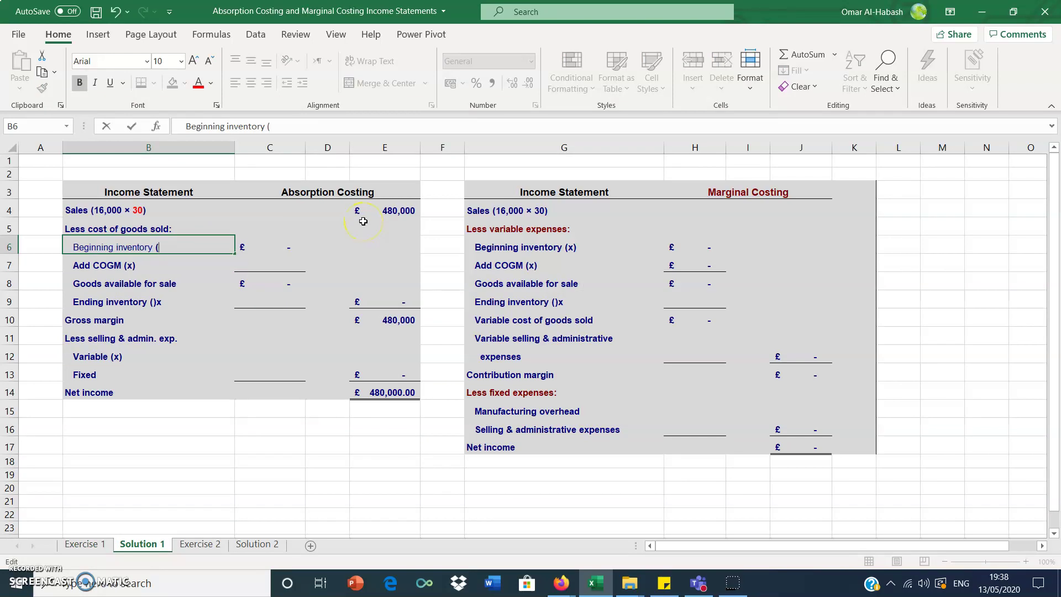
type("(1,000 x")
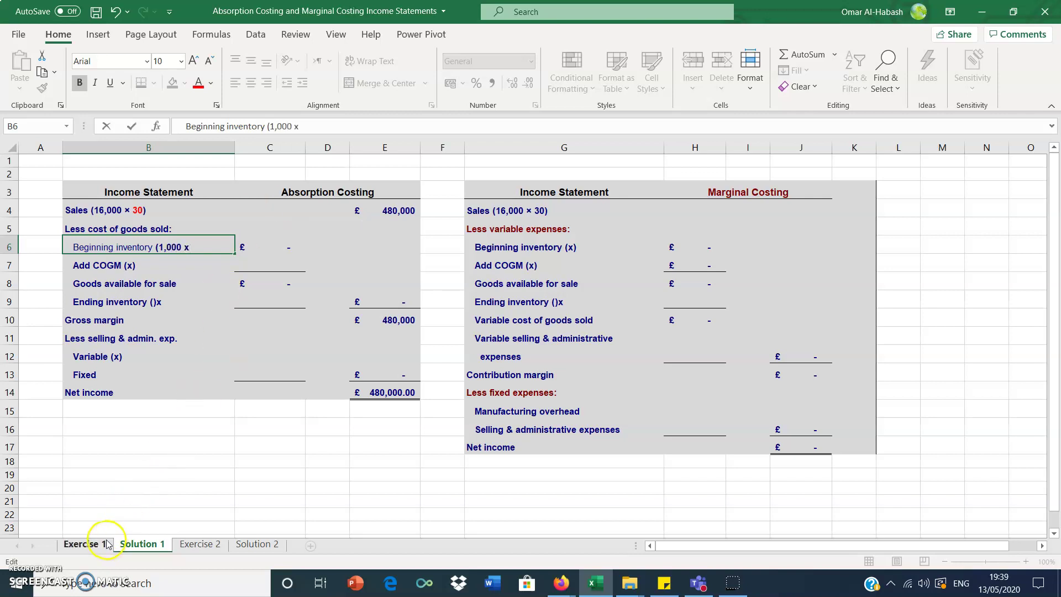
left_click(105, 545)
left_click(138, 547)
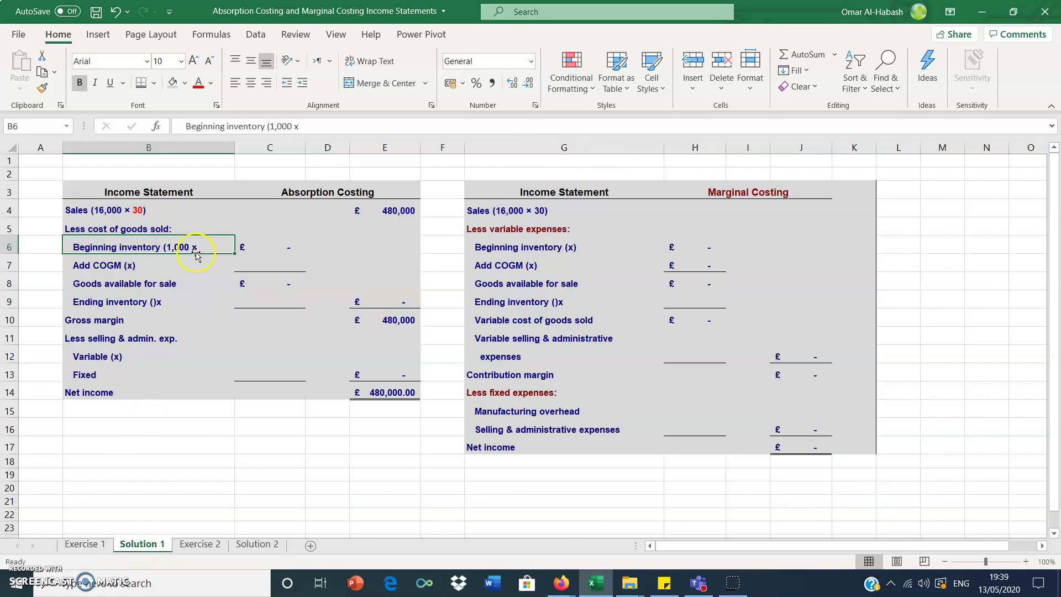
double_click(210, 245)
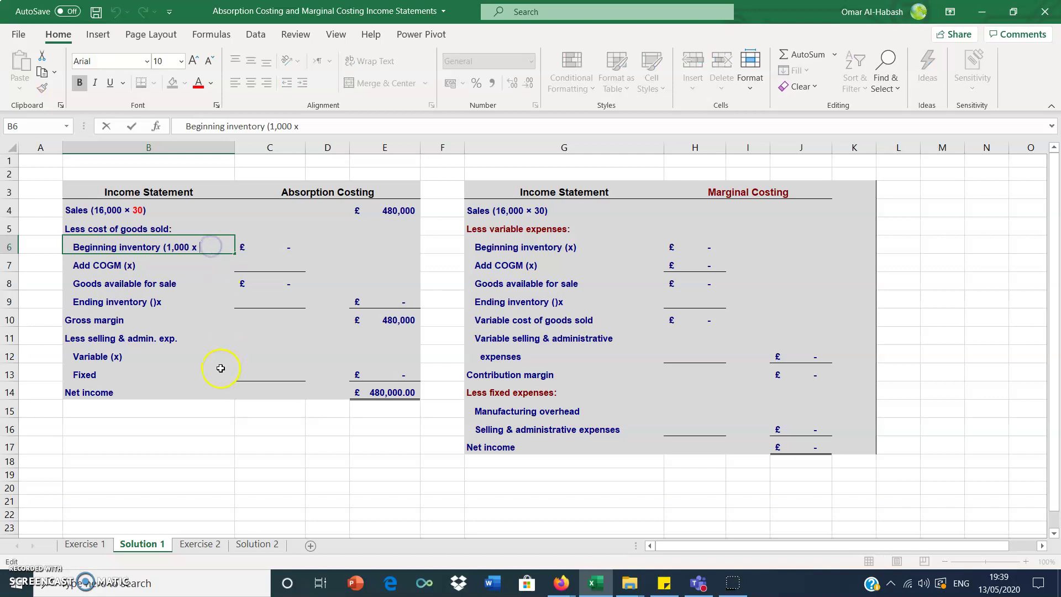
type("16")
Calculate absorption beginning inventory in C6 by multiplying Exercise 1's opening inventory (C12) by the absorption production cost per unit (C16).
left_click(284, 248)
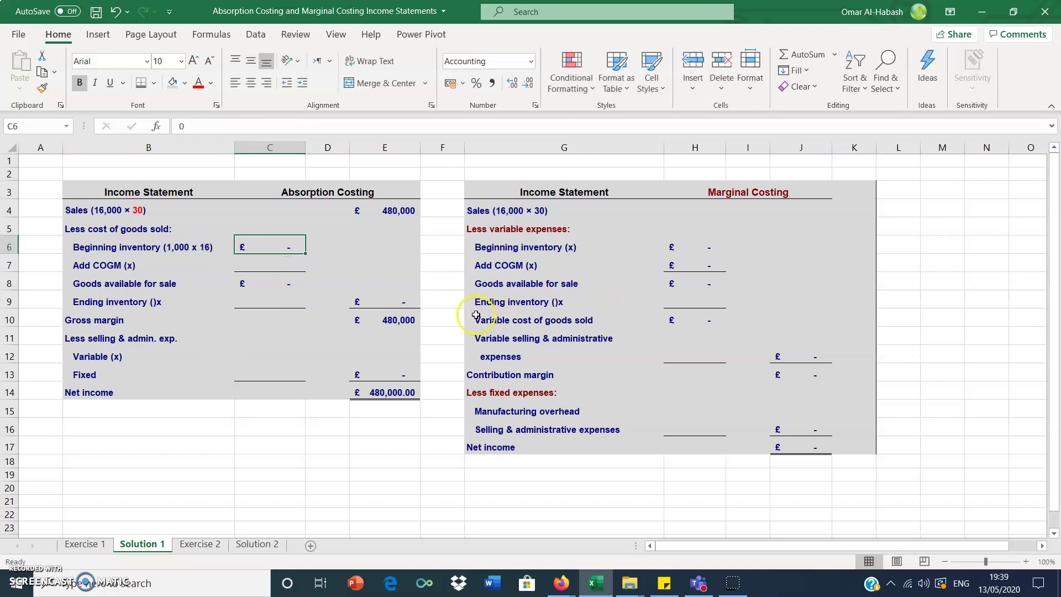
type("=")
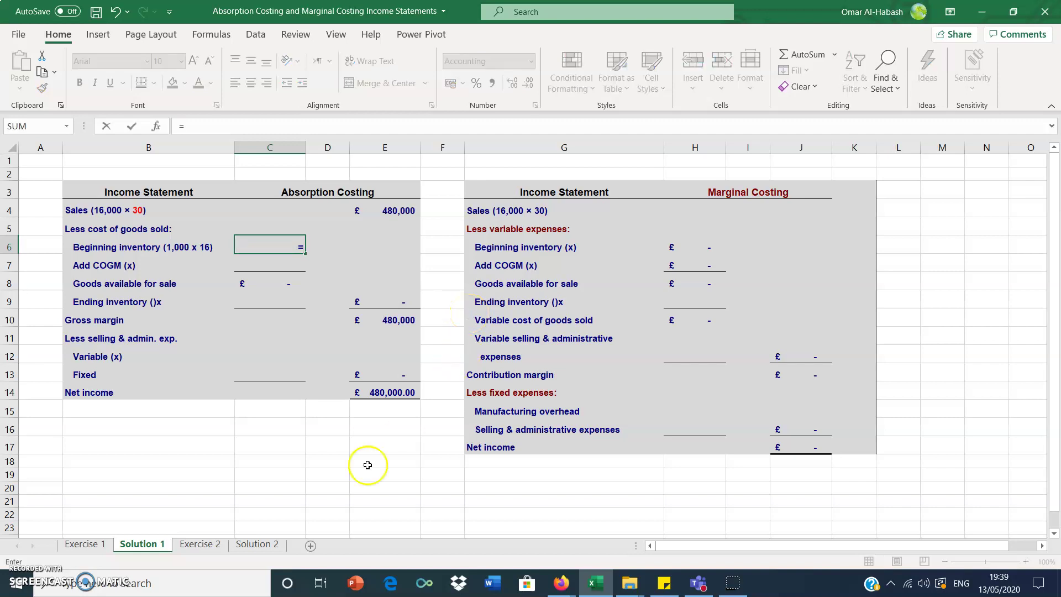
left_click(99, 549)
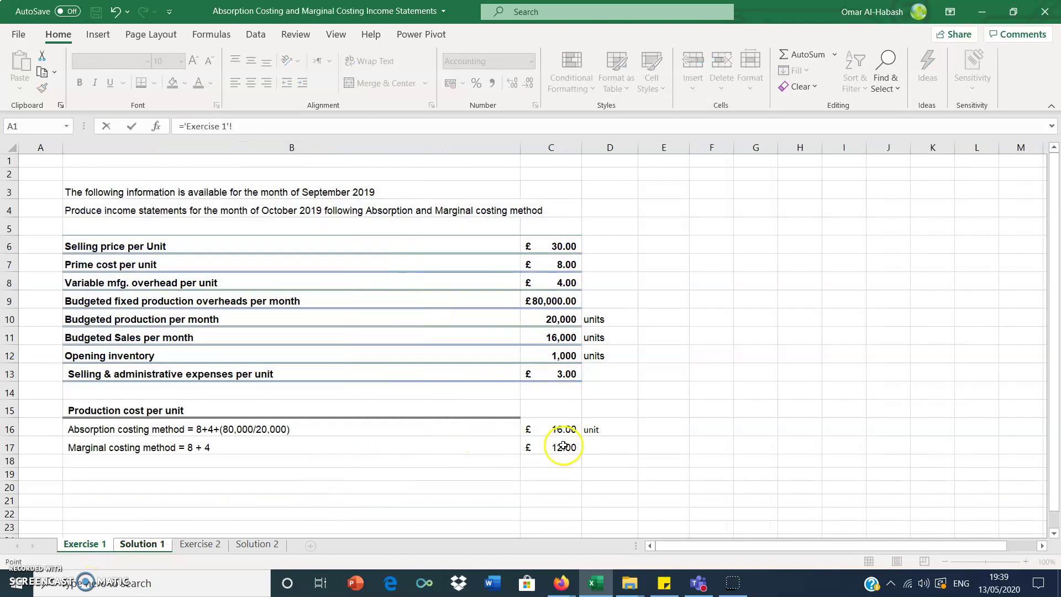
left_click(567, 356)
type("*")
left_click(557, 431)
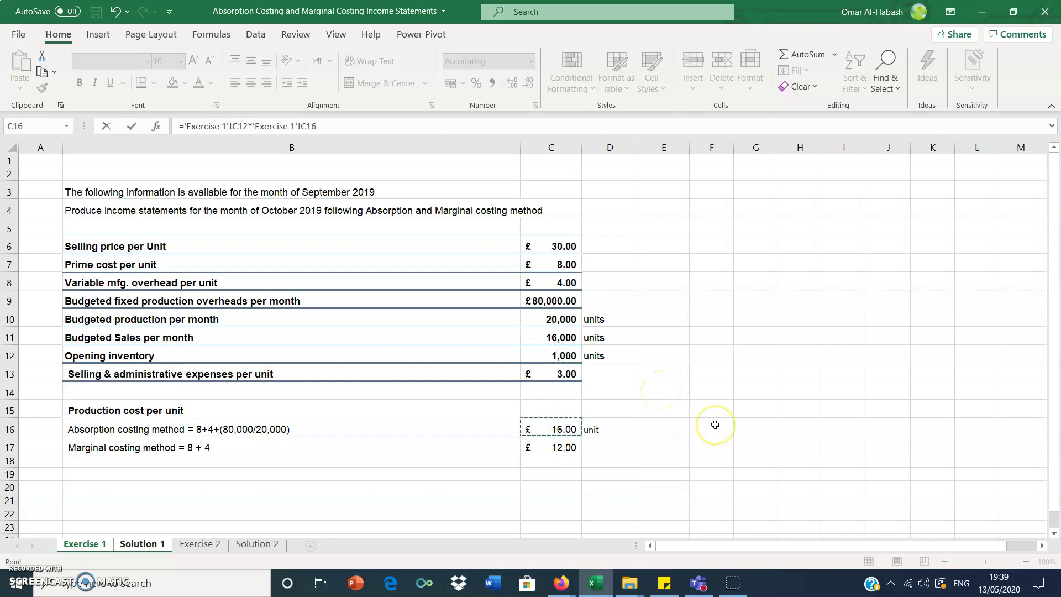
key("Return")
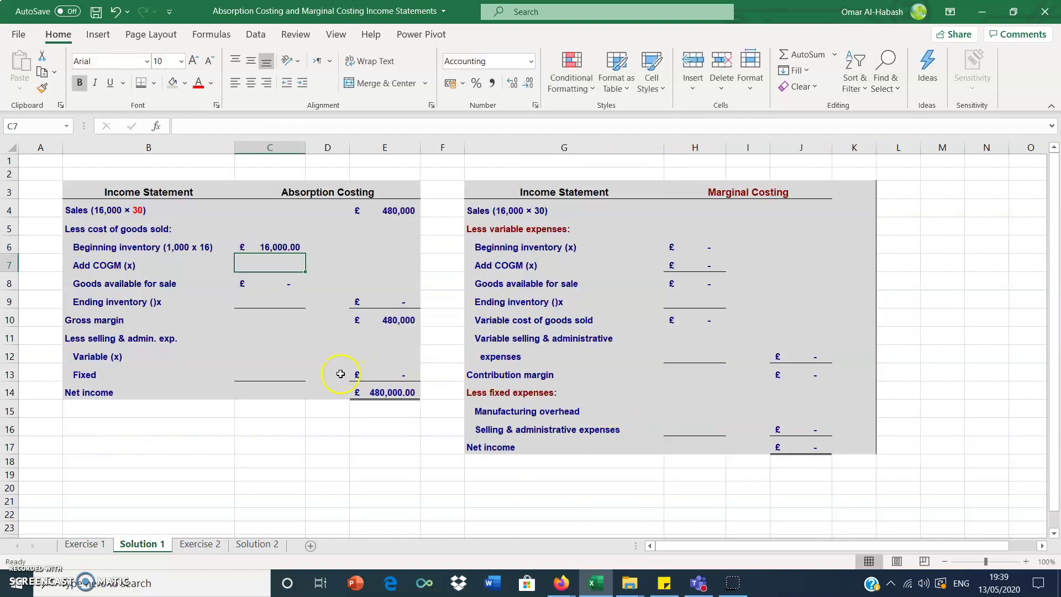
Complete the absorption Add COGM label in B7 with the production quantity and unit cost, (20,000 x 16).
double_click(129, 264)
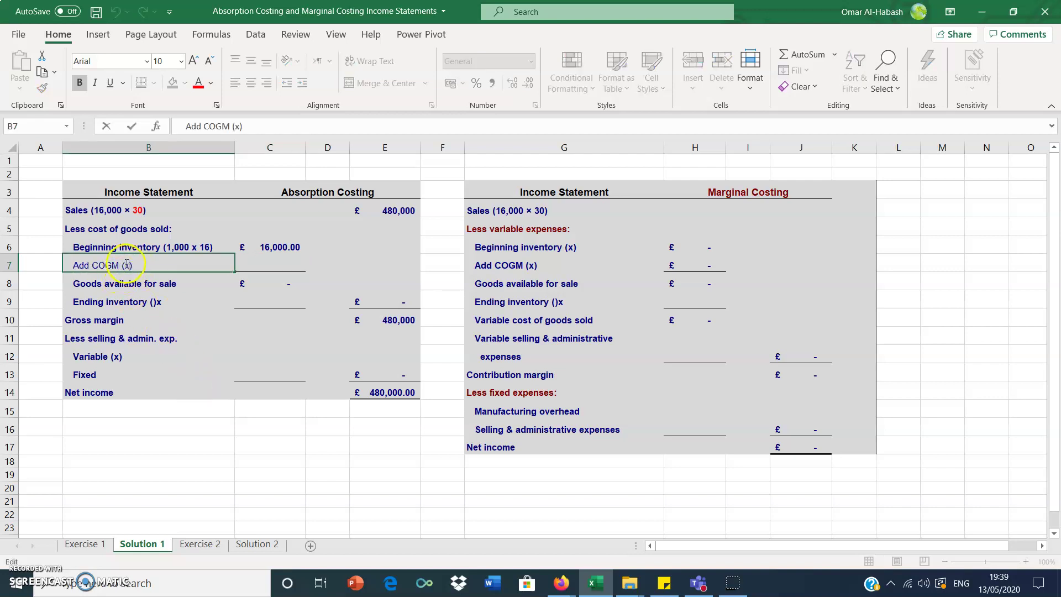
left_click(84, 545)
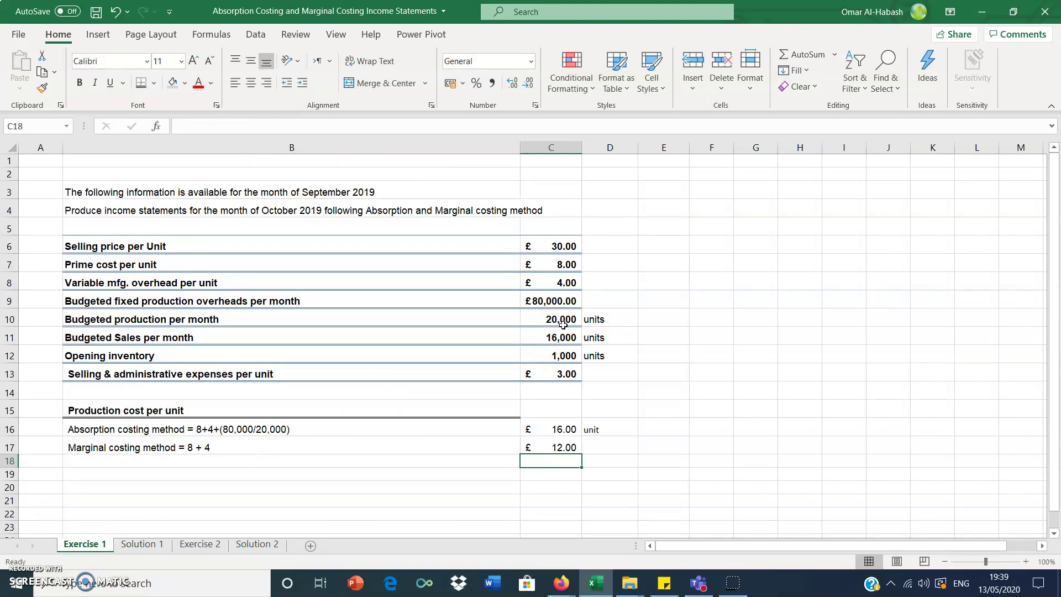
left_click(142, 544)
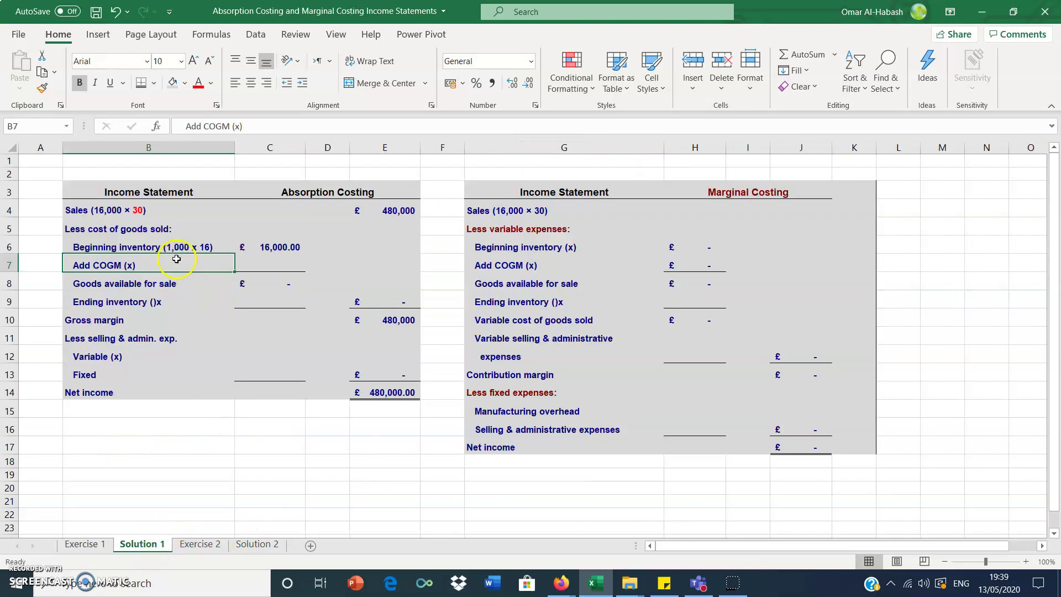
double_click(127, 267)
type("20,000 x")
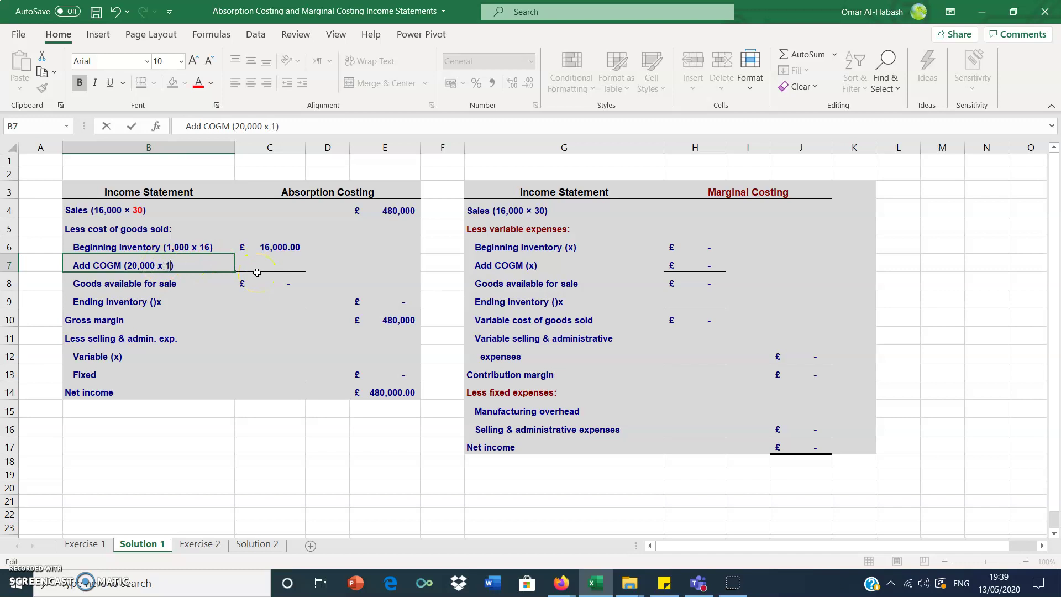
type("16")
Calculate absorption COGM in C7 by multiplying Exercise 1's absorption cost per unit (C16) by budgeted production (C10).
left_click(274, 267)
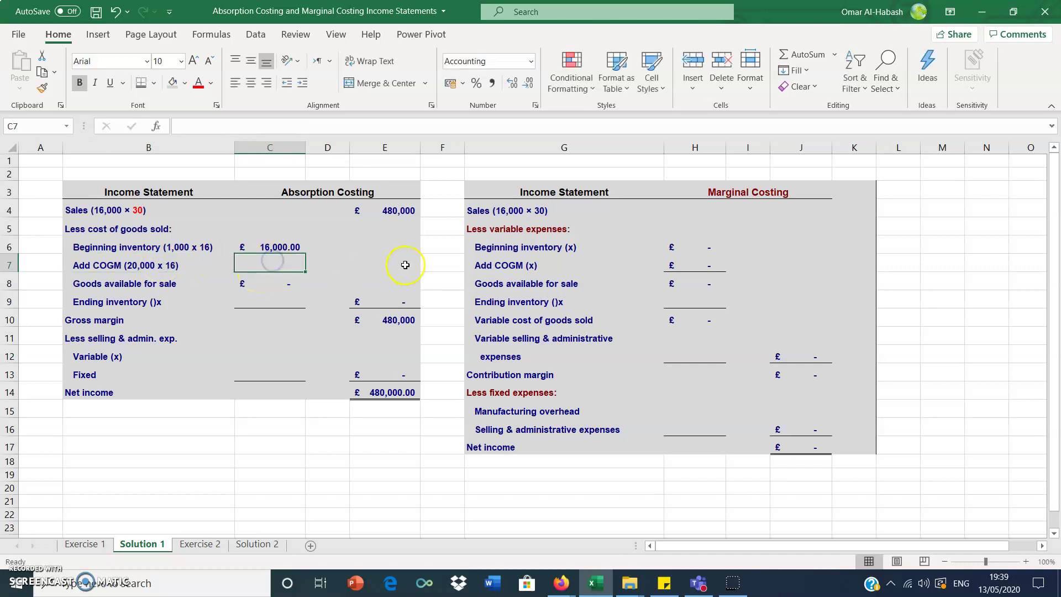
type("=")
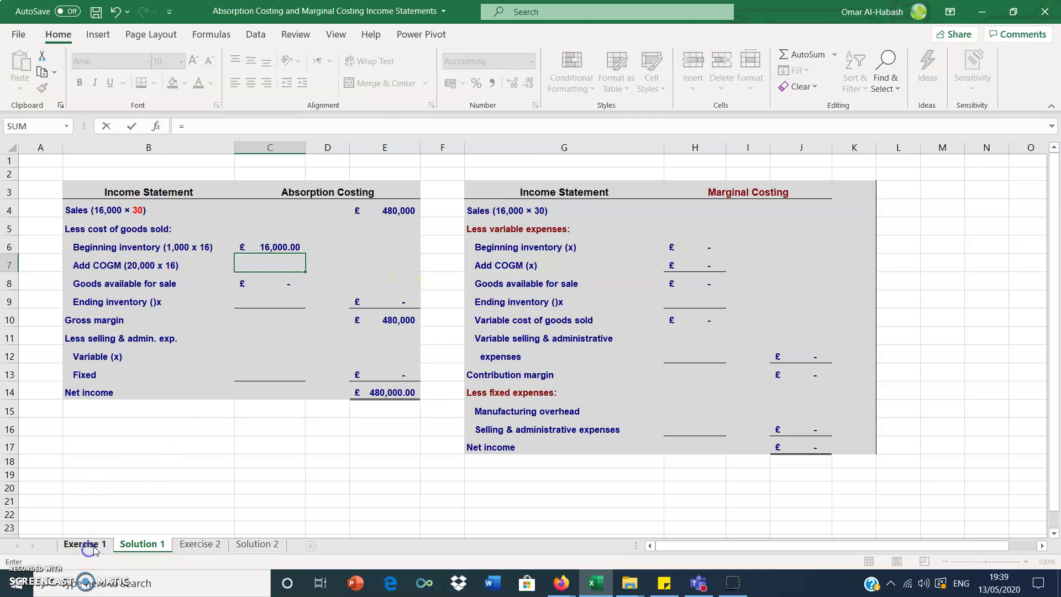
left_click(85, 545)
left_click(564, 430)
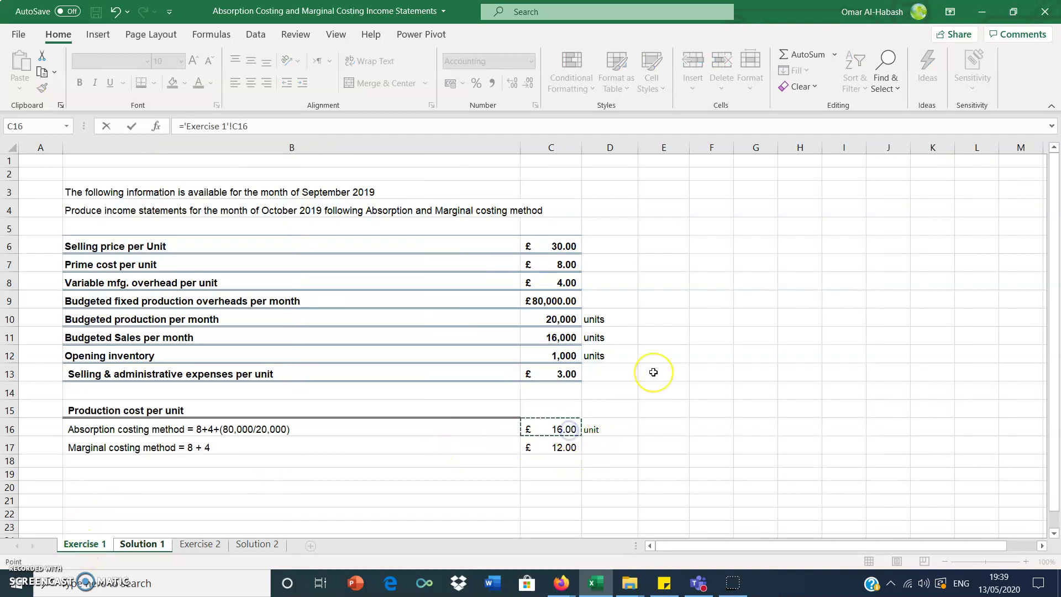
type("*")
left_click(553, 319)
key("Return")
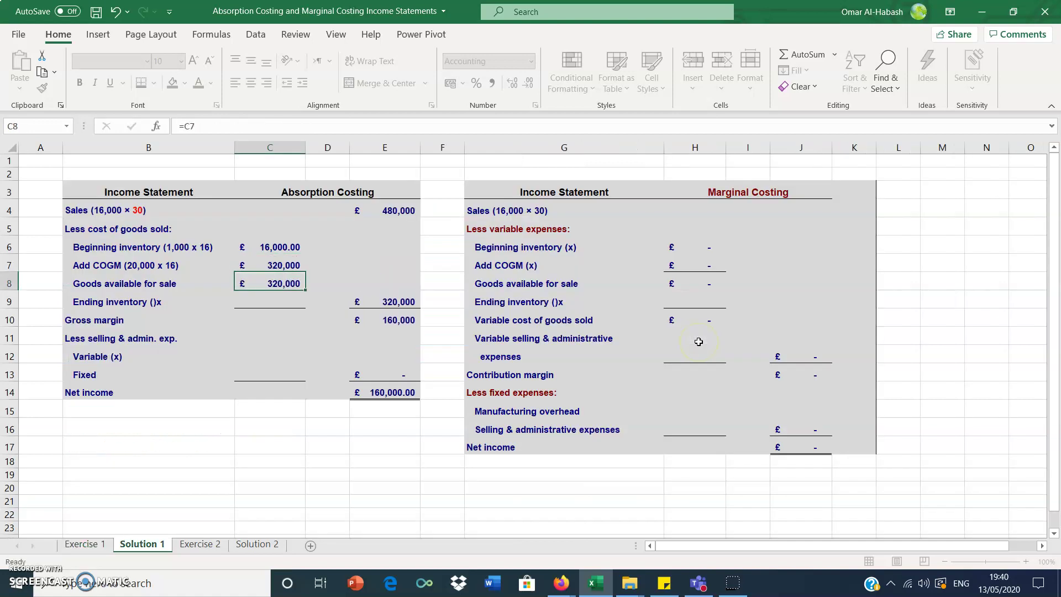
Replace the Goods available for sale formula in C8 with =C6+C7 to include beginning inventory.
left_click(248, 307)
left_click(251, 322)
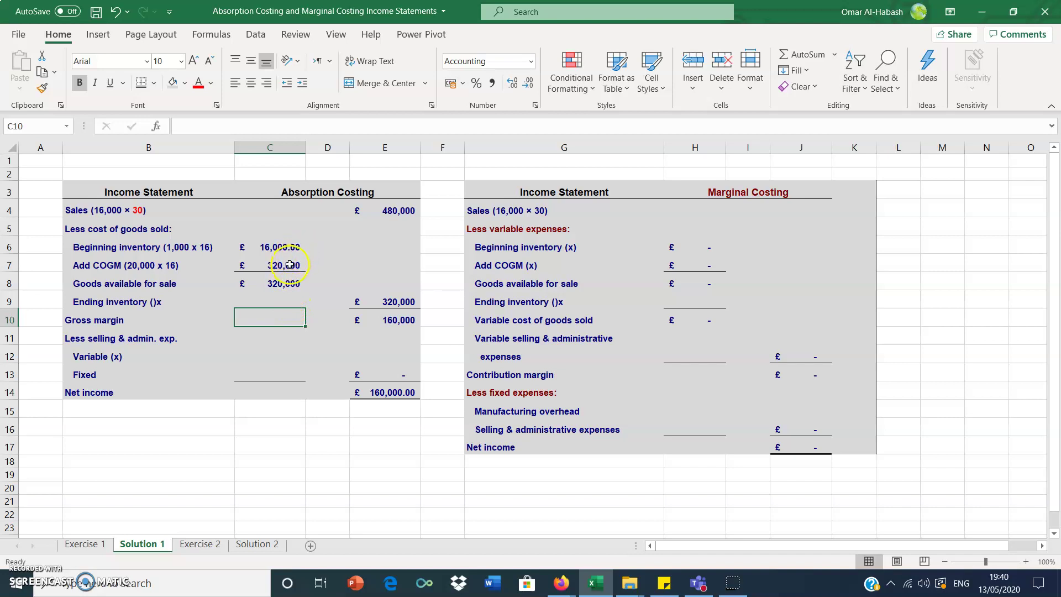
left_click(288, 284)
type("=C7")
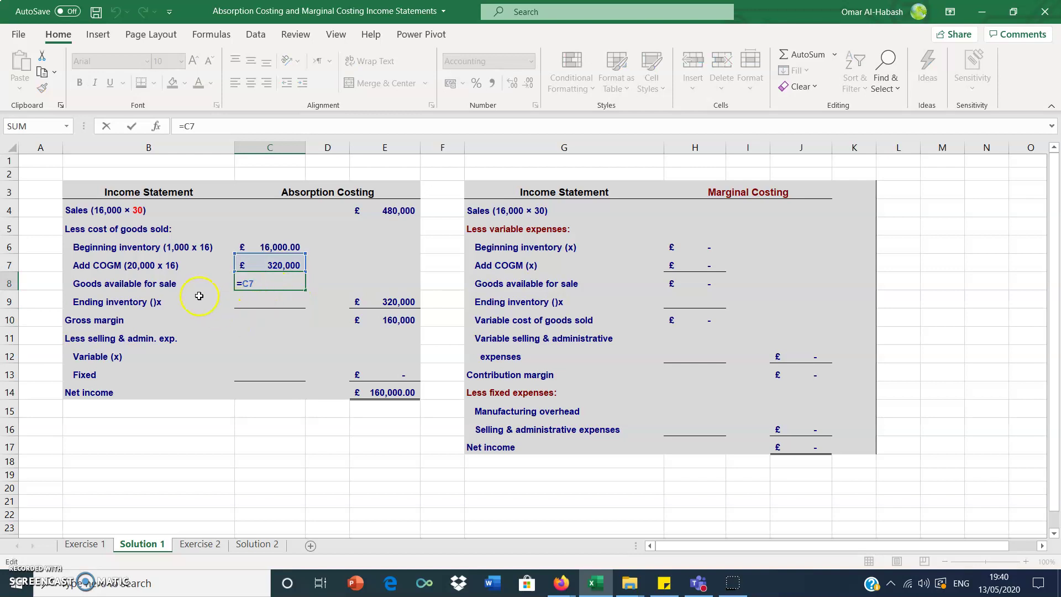
key("ctrl+Return")
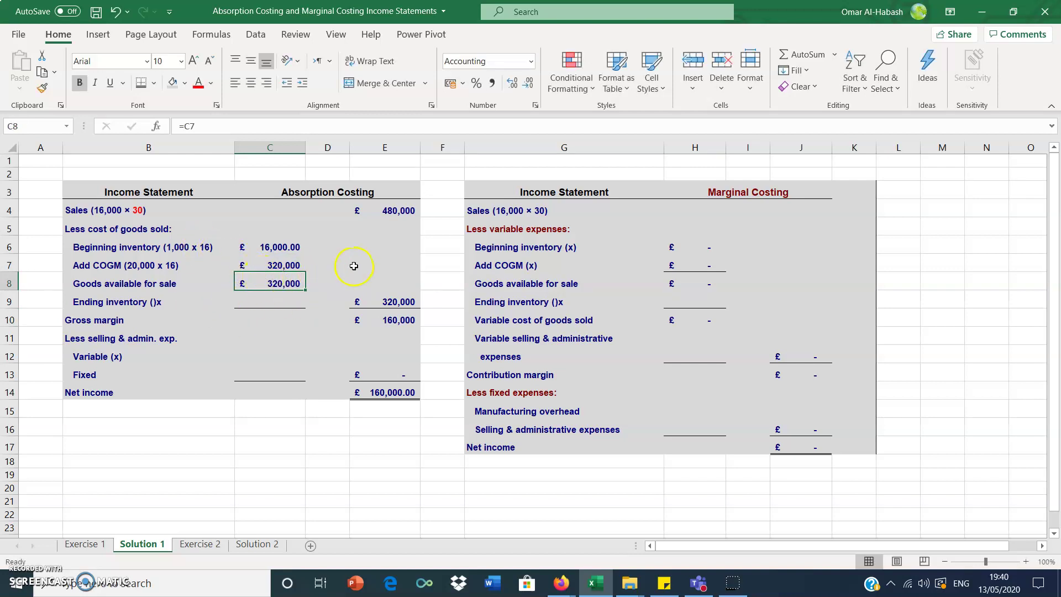
type("=")
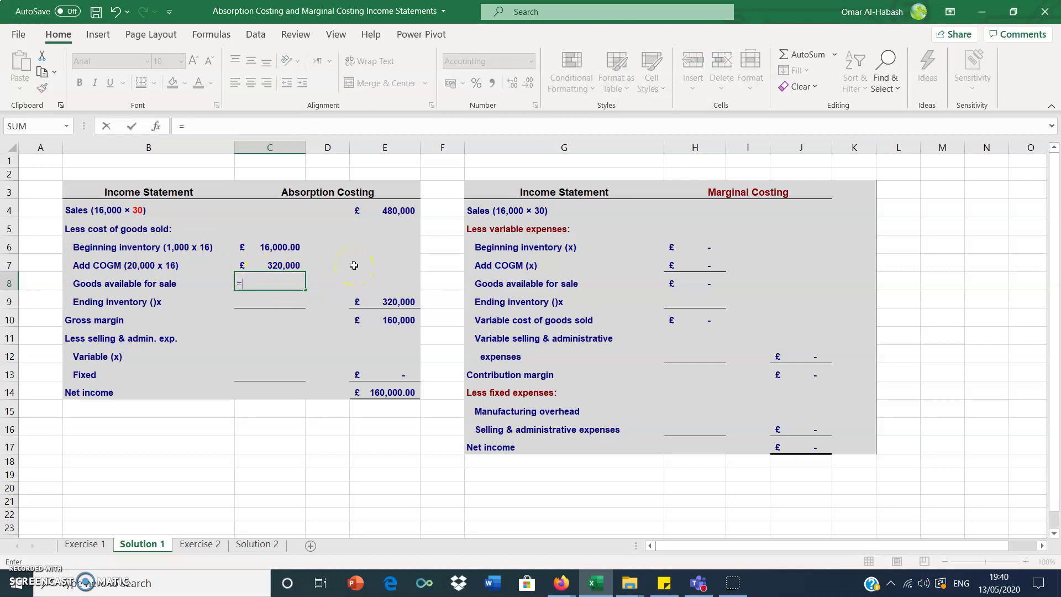
left_click(289, 246)
type("+")
key("Up")
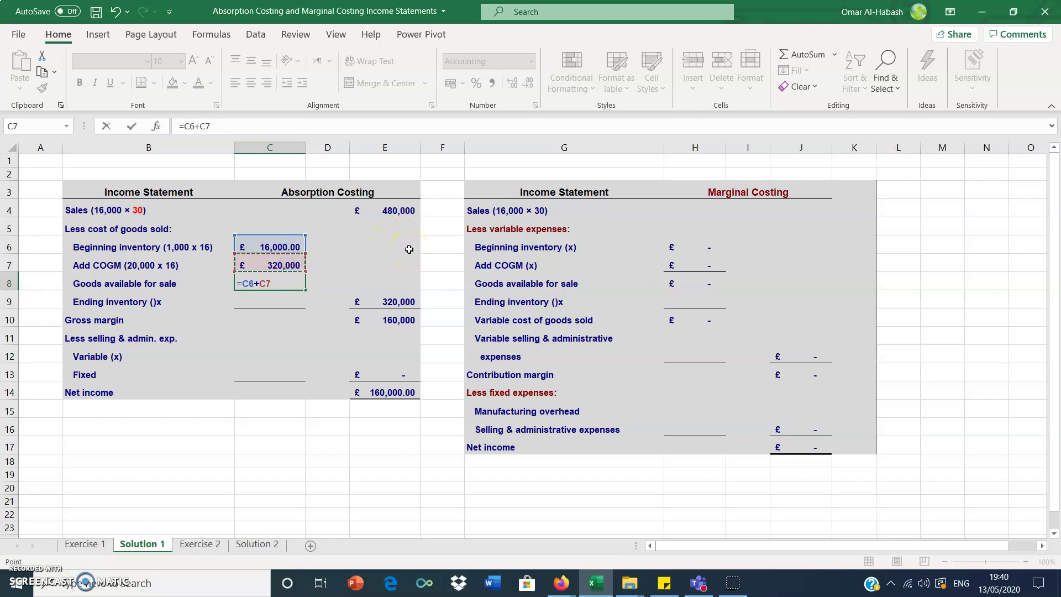
key("Return")
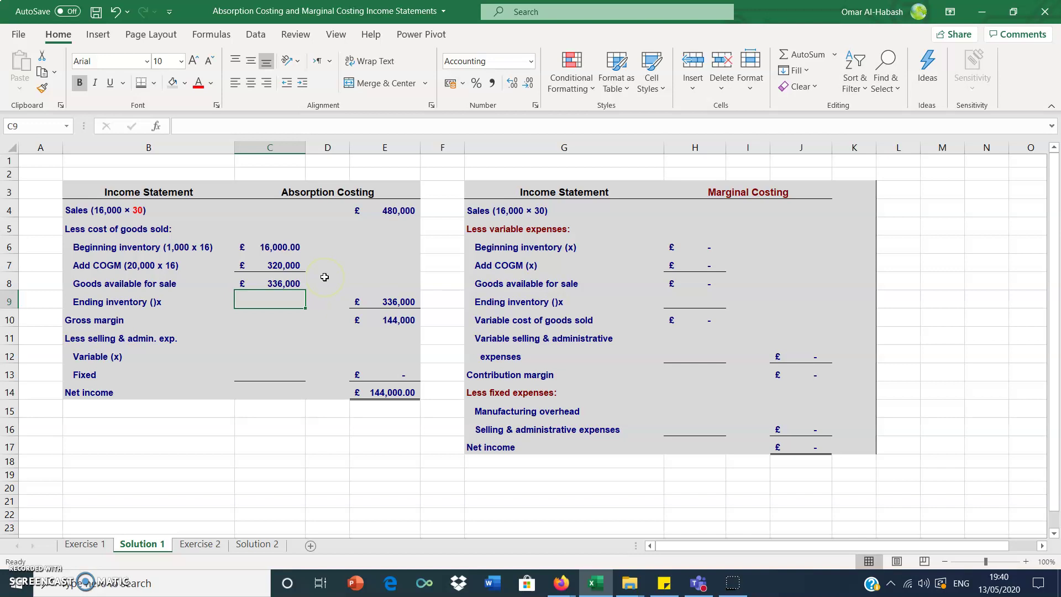
Start the bracketed calculation in the absorption Ending inventory label in B9 with the Exercise 1 production quantity and a minus sign, 20,000-.
double_click(149, 302)
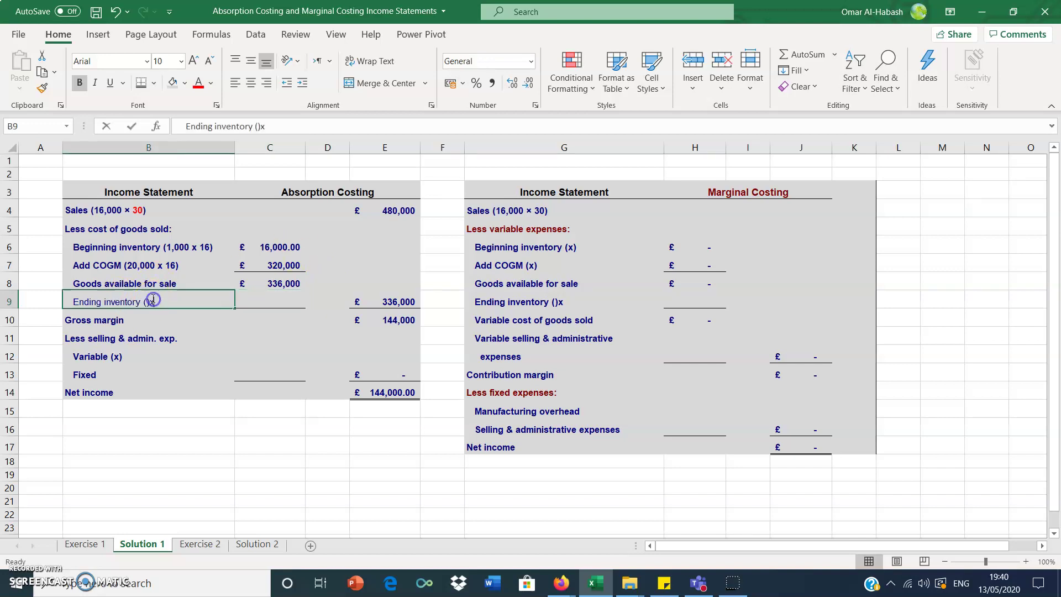
left_click(148, 302)
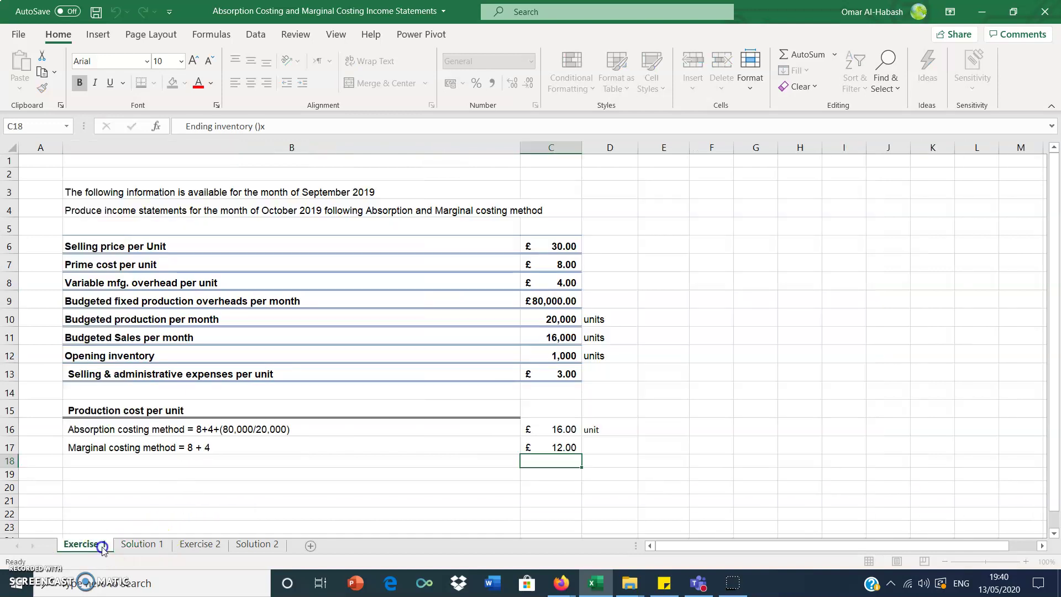
left_click(99, 545)
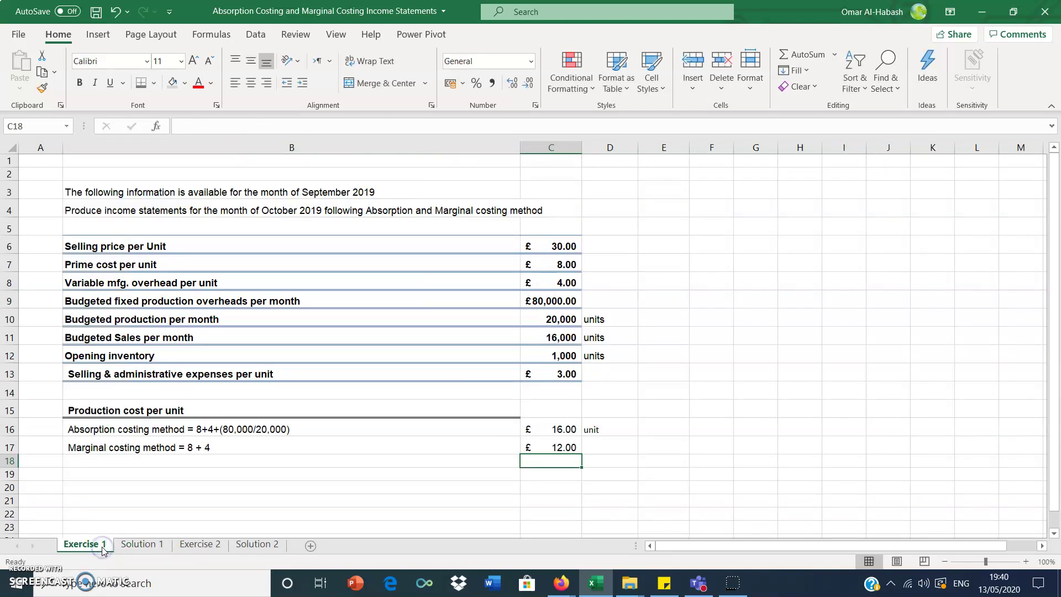
left_click(138, 544)
double_click(152, 303)
type("20,000")
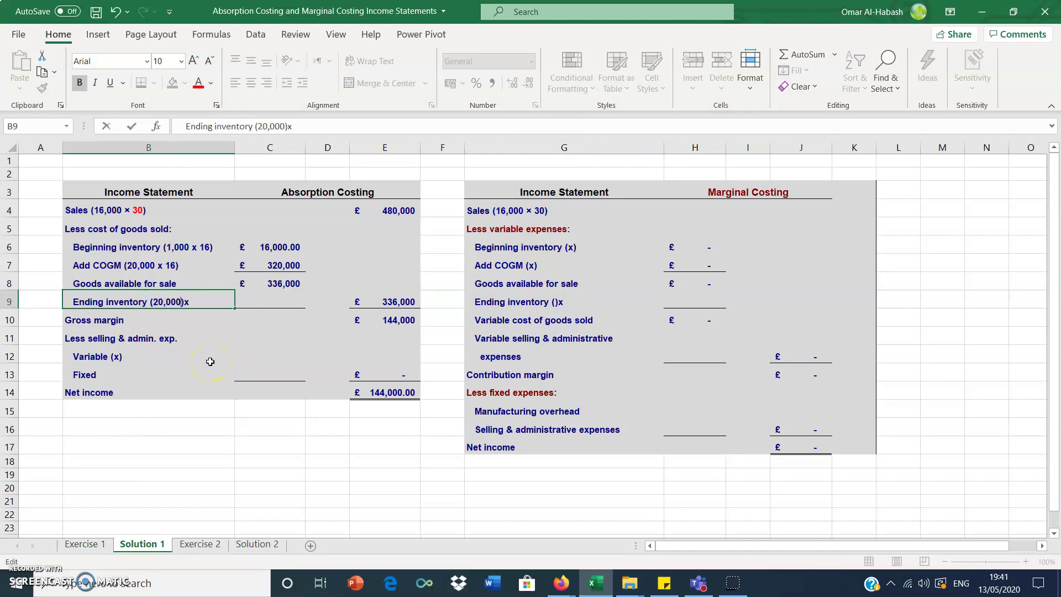
type("-")
left_click(89, 544)
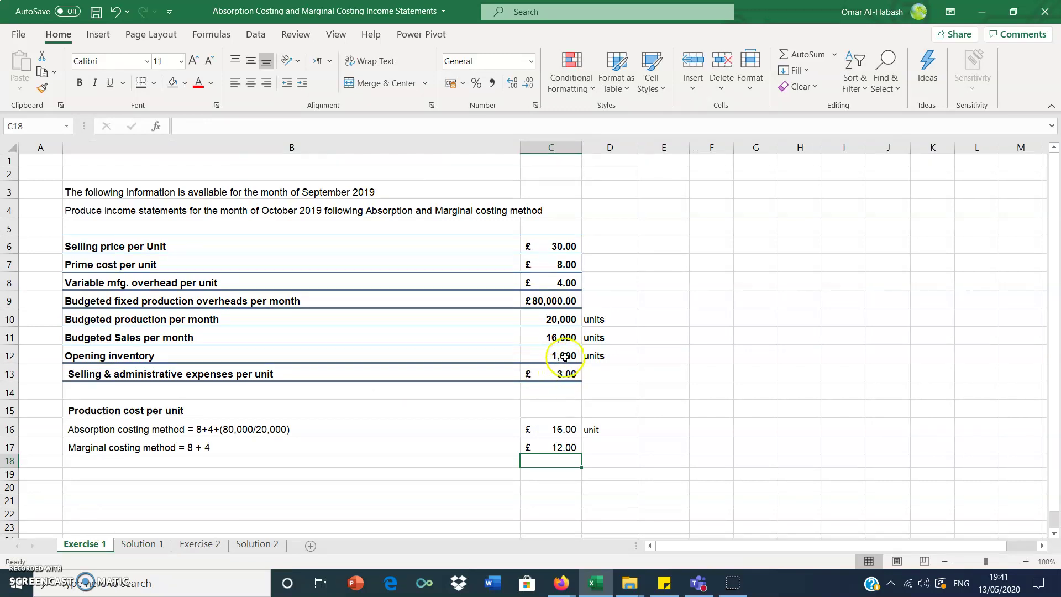
left_click(139, 545)
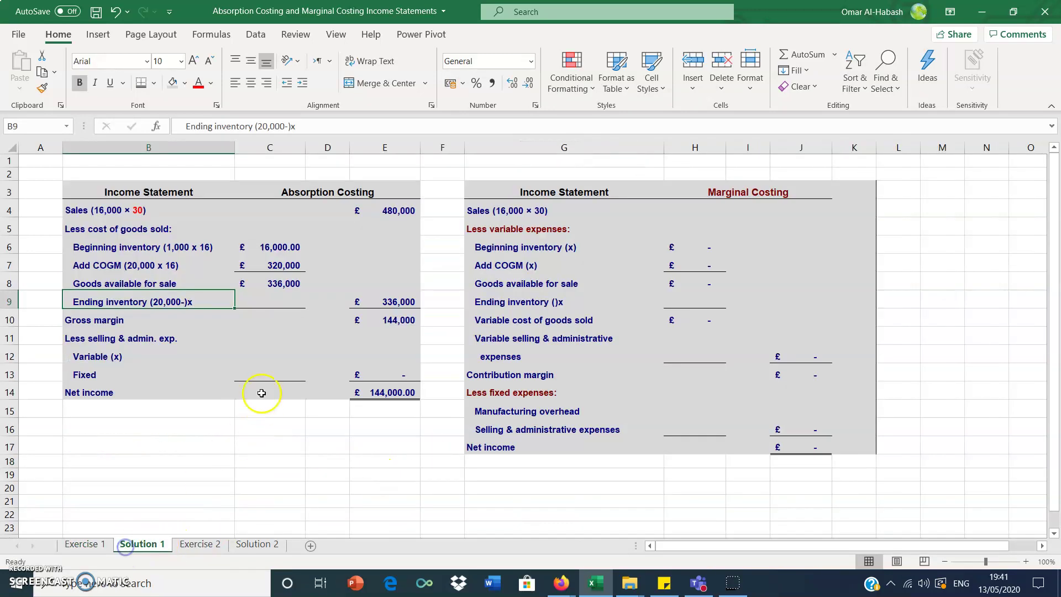
key("BackSpace")
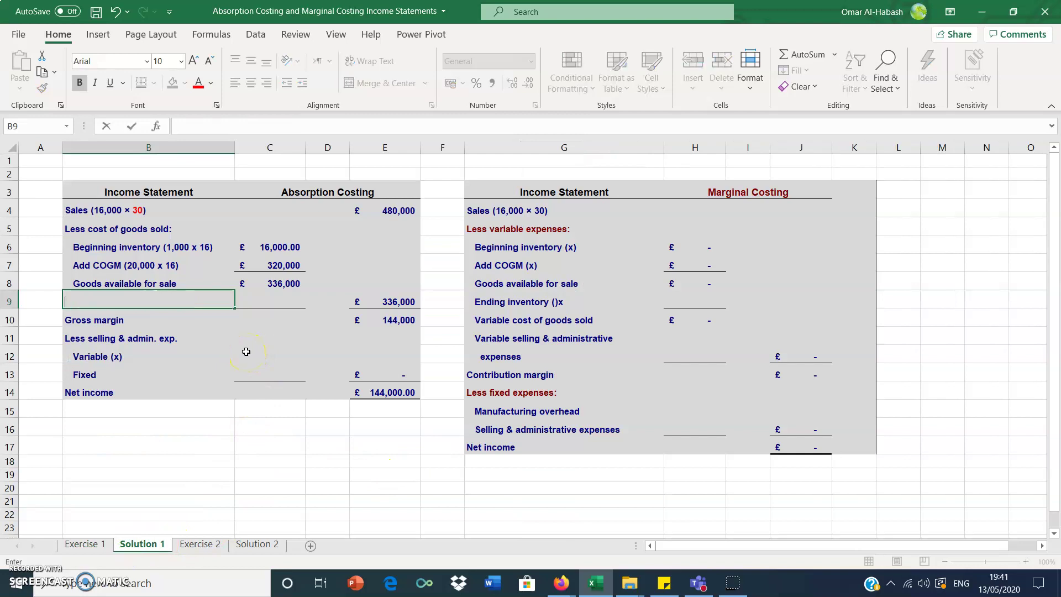
key("Escape")
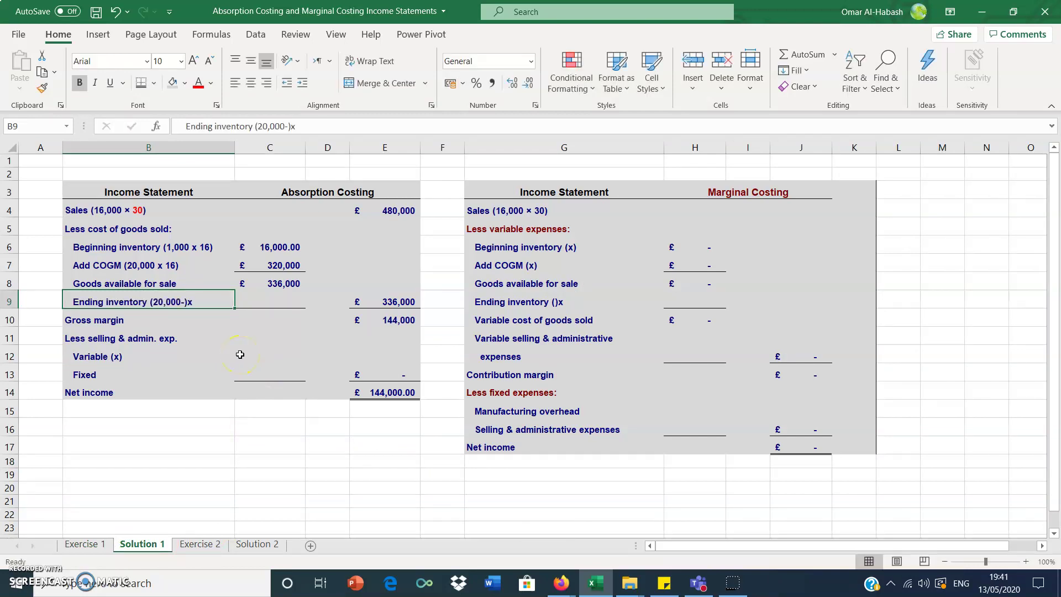
Insert the Exercise 1 opening inventory as +1,000 after 20,000 in the absorption Ending inventory label in B9.
double_click(180, 300)
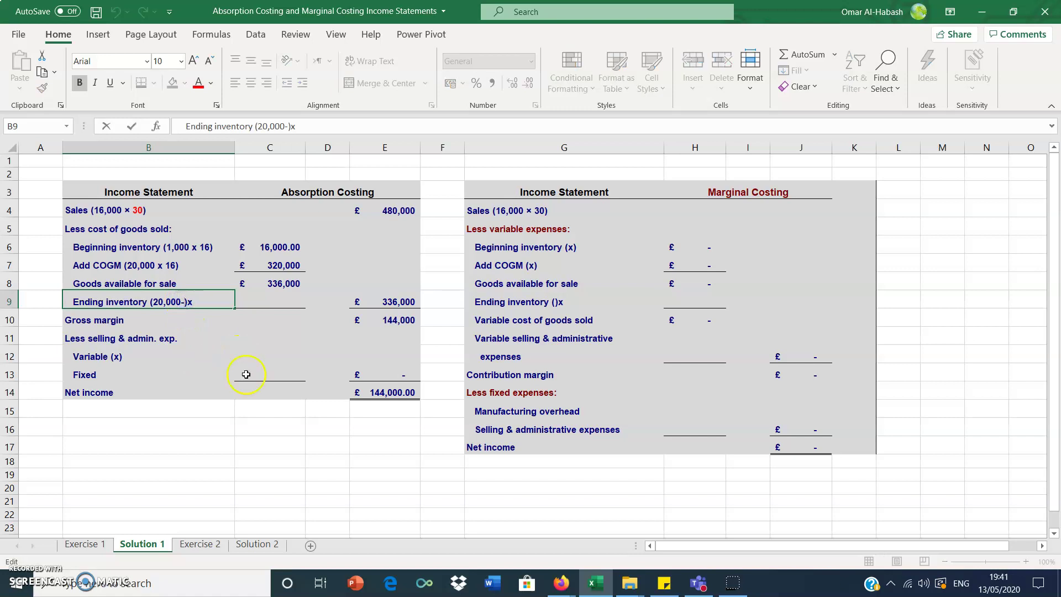
key("BackSpace")
type("+1,000")
left_click(91, 544)
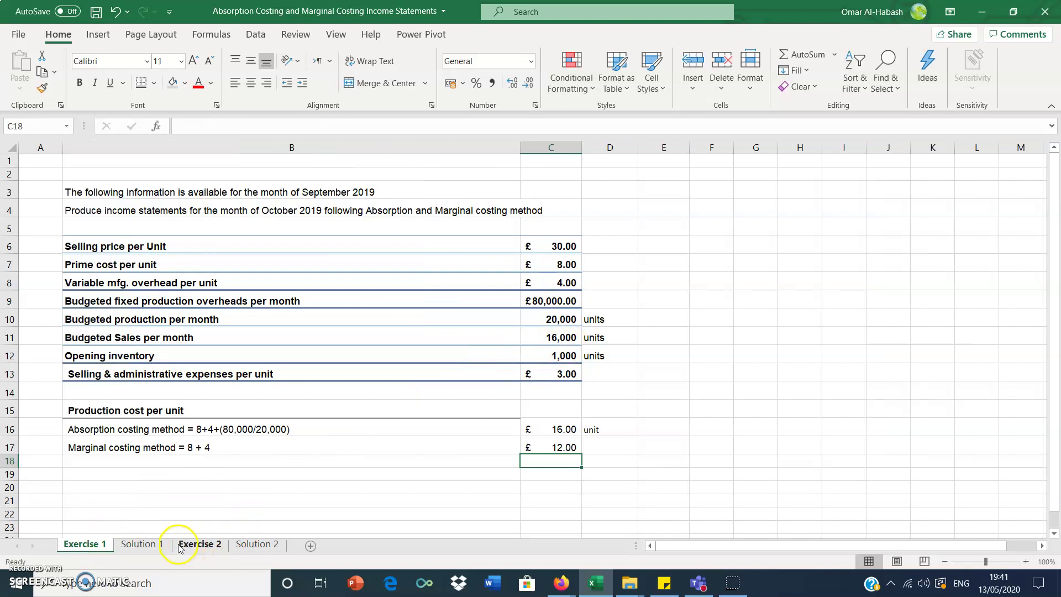
left_click(145, 544)
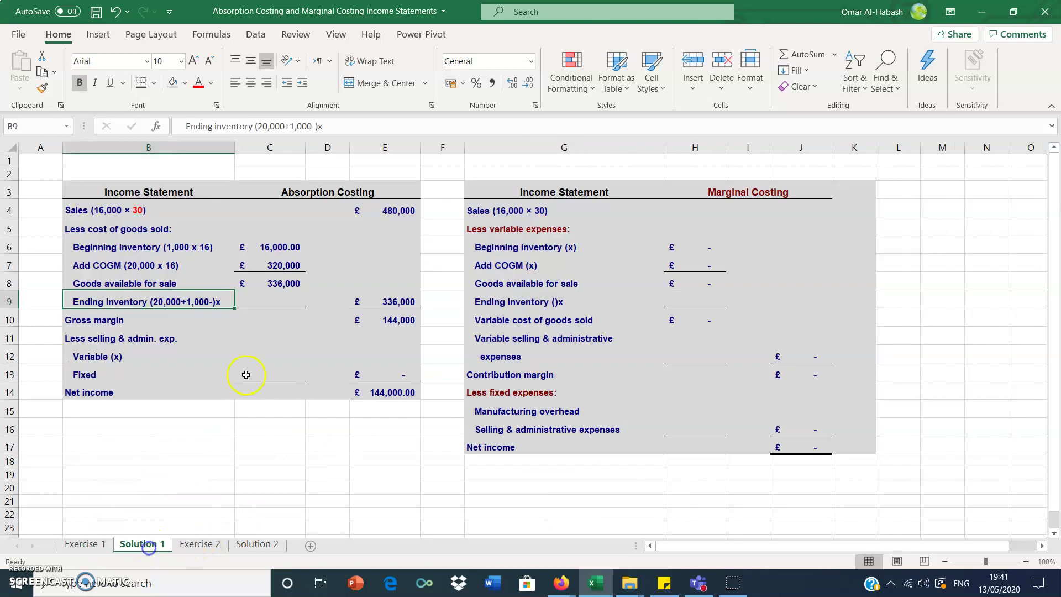
Complete the Ending inventory label in B9 as (20,000+1,000-16,000) x 16 and fit column B to its contents.
double_click(212, 302)
type("16,000")
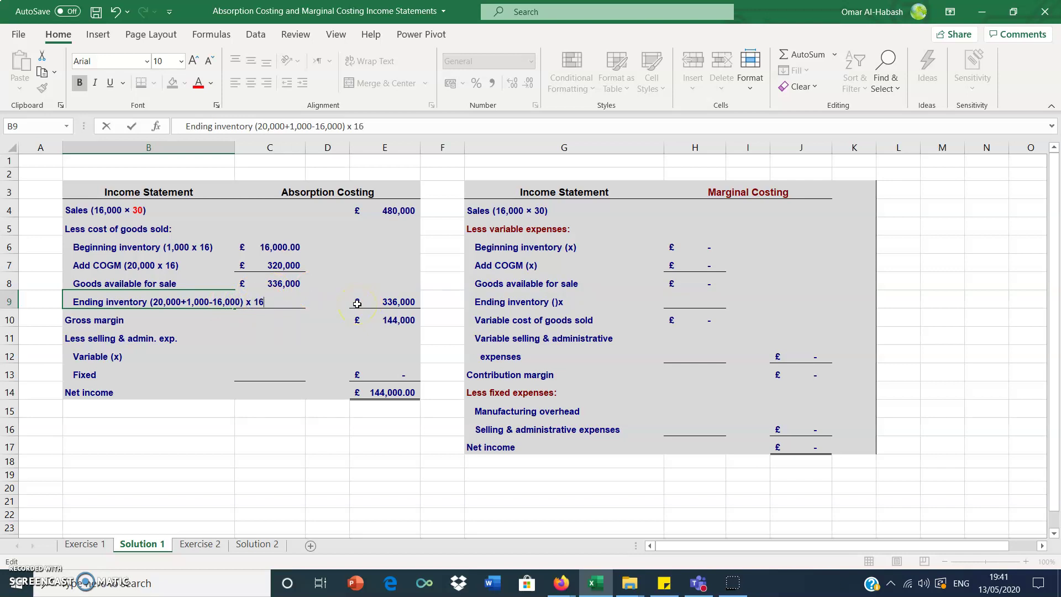
key("Return")
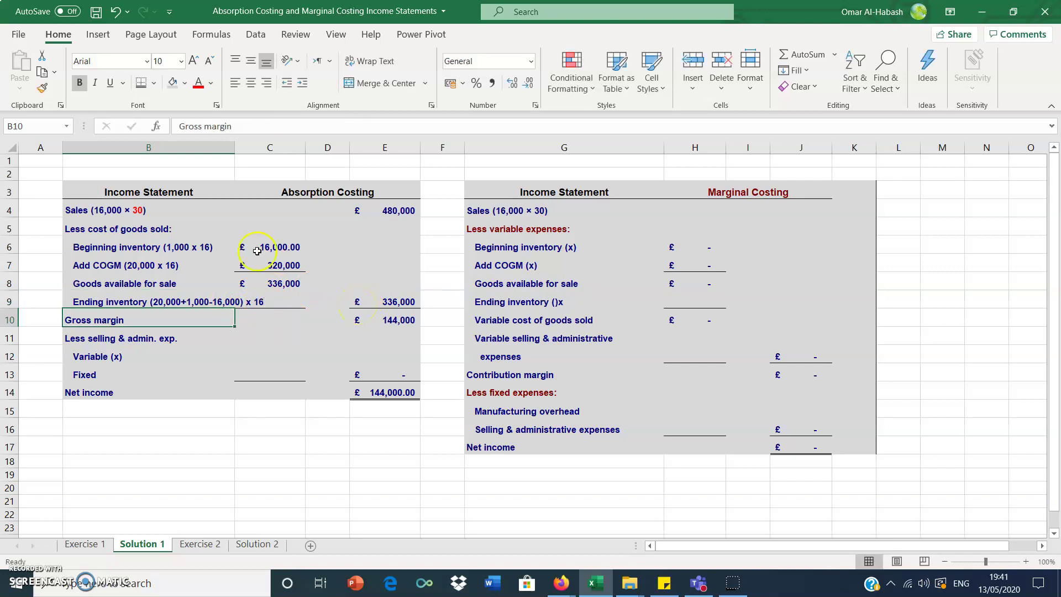
double_click(235, 144)
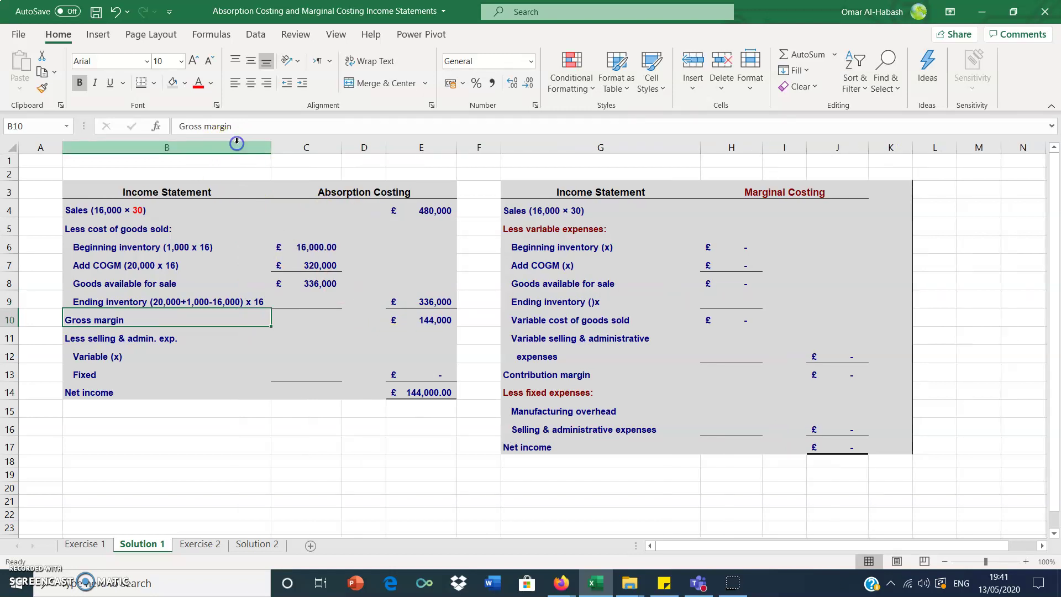
Calculate absorption ending inventory units in C9 as Exercise 1's budgeted production (C10) plus opening inventory (C12) minus budgeted sales (C11).
left_click(317, 301)
type("=")
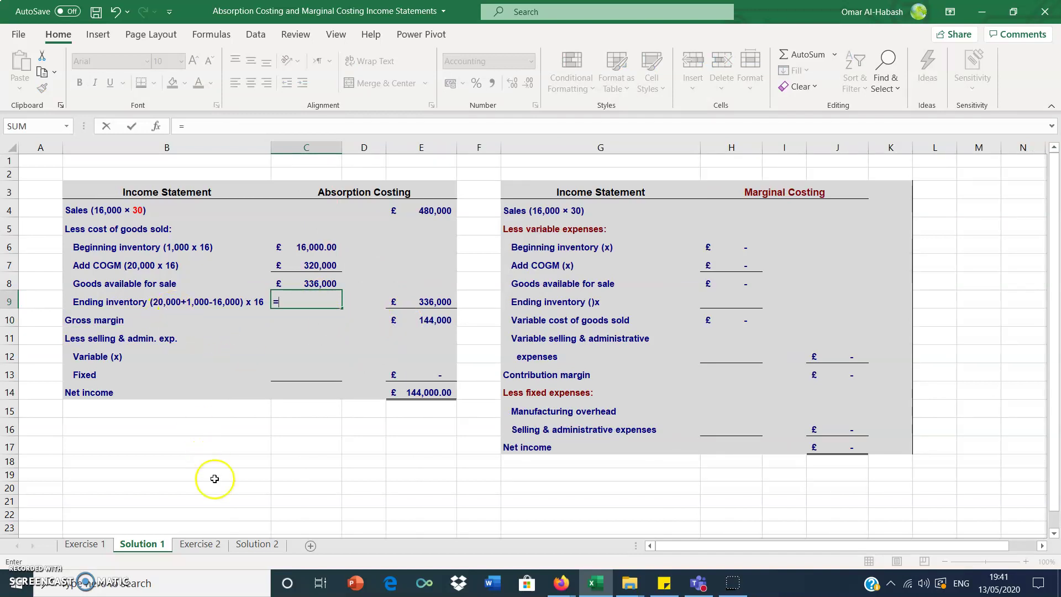
left_click(99, 545)
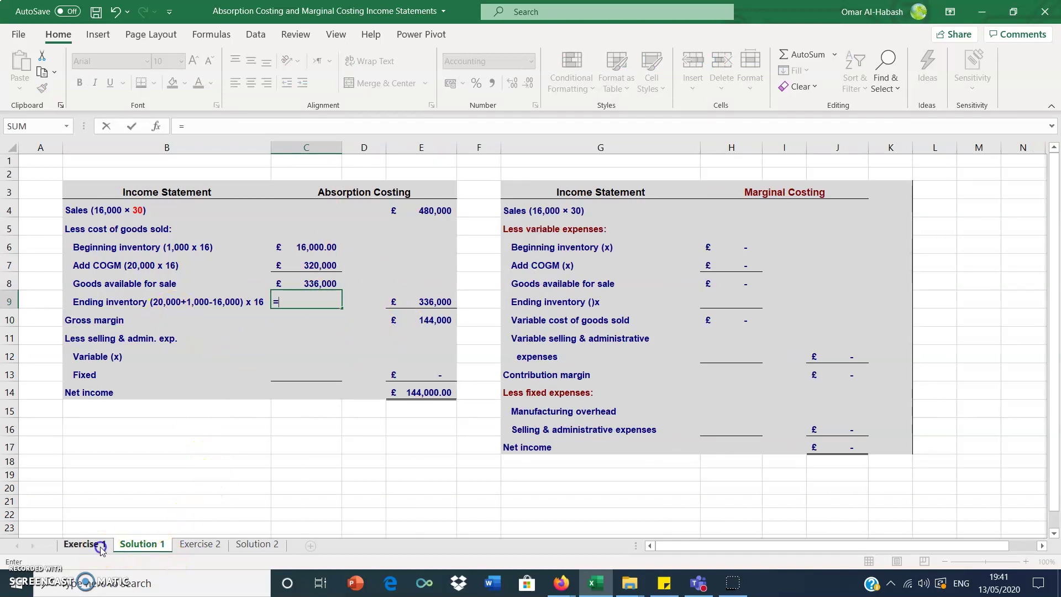
left_click(547, 318)
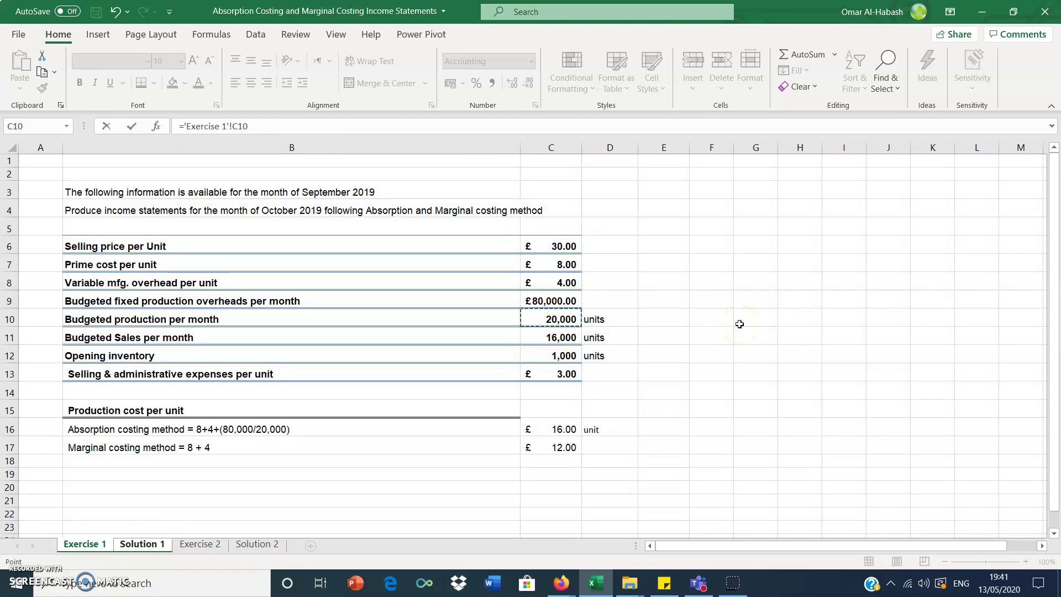
type("+")
left_click(551, 357)
type("-")
left_click(531, 338)
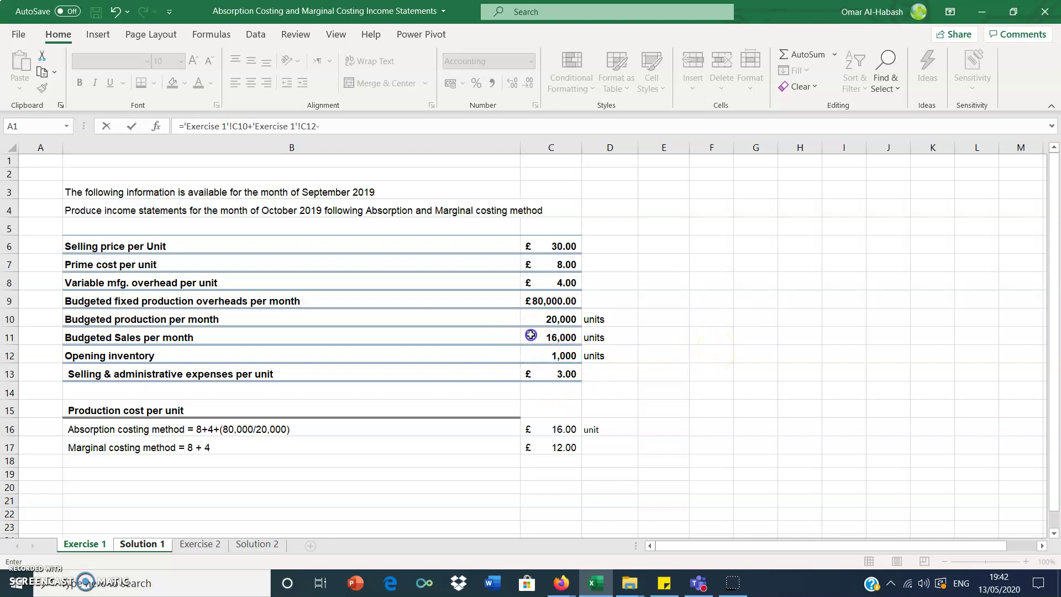
key("Return")
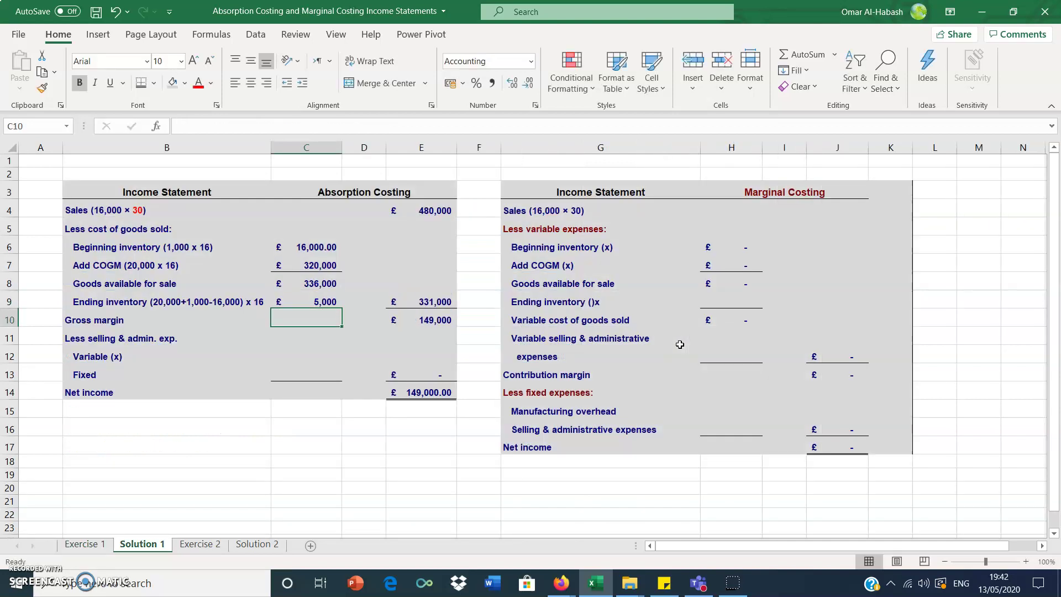
Enclose the C9 ending inventory units formula in parentheses and multiply it by Exercise 1's absorption production cost per unit (C16).
left_click(301, 295)
double_click(322, 299)
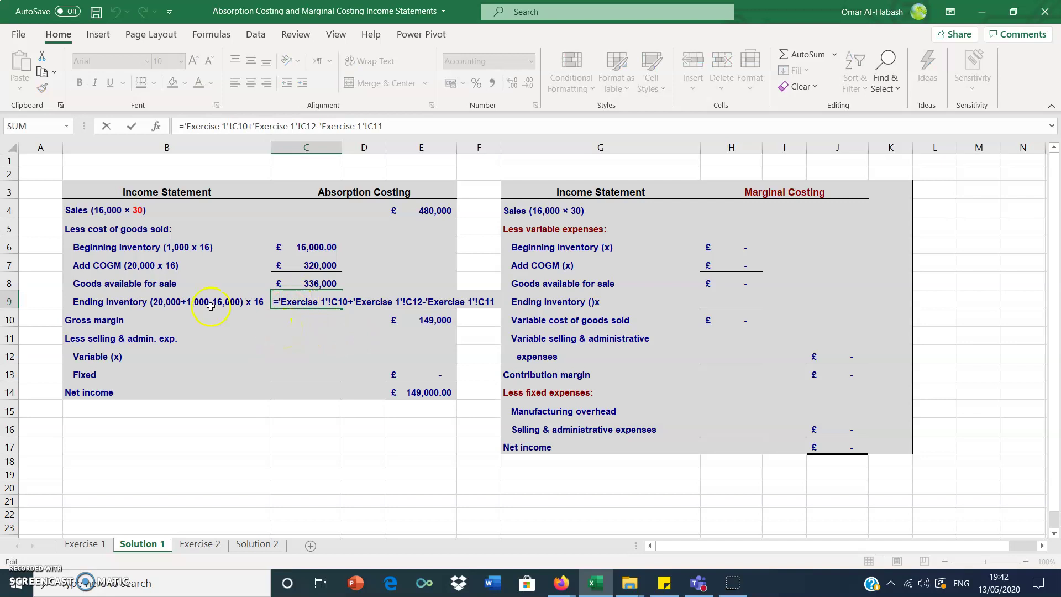
key("Escape")
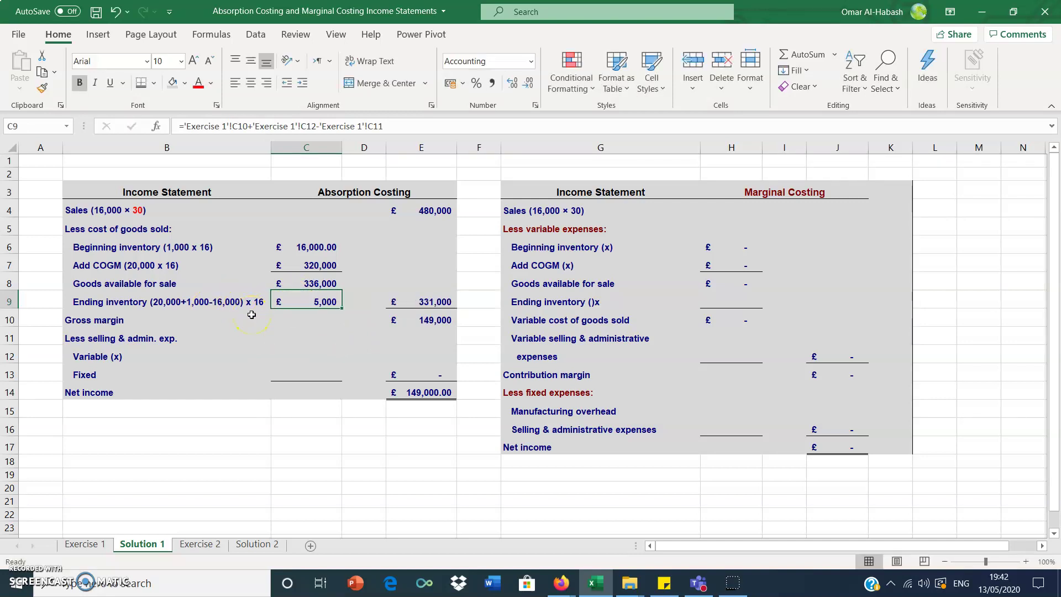
double_click(293, 300)
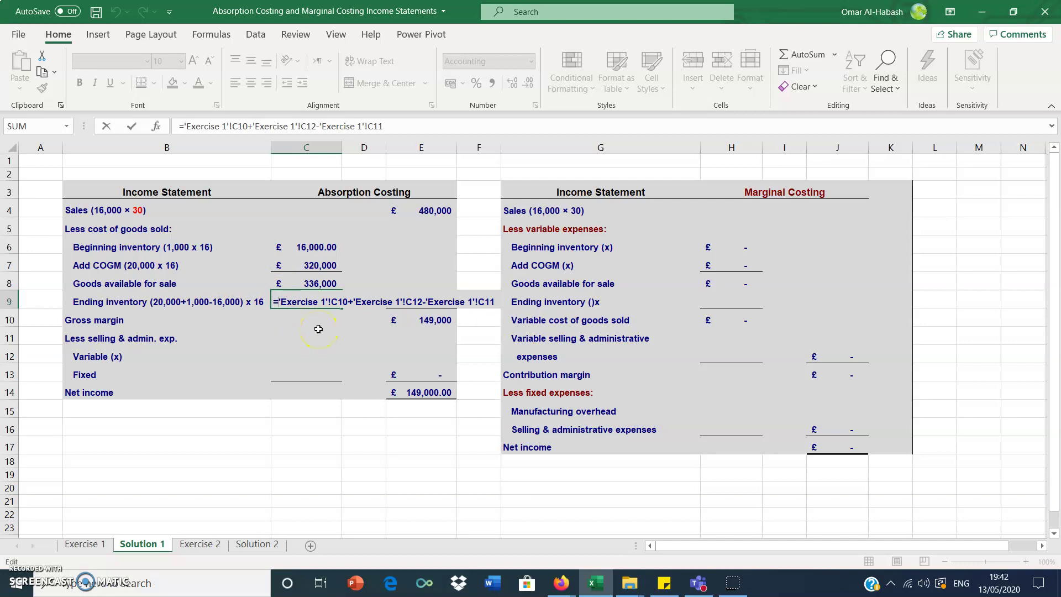
type("(")
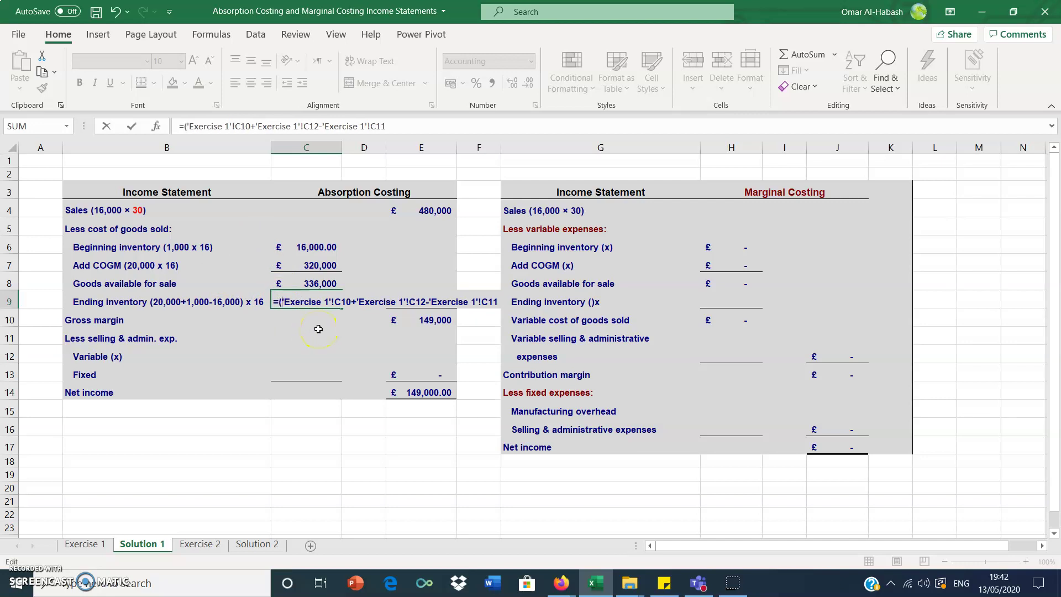
left_click(498, 301)
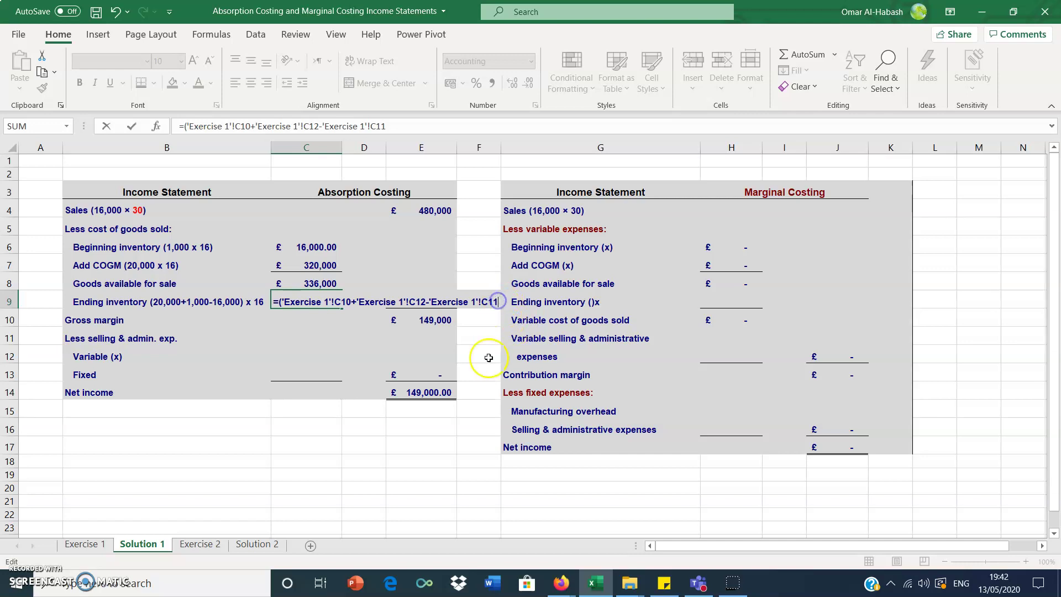
type(")")
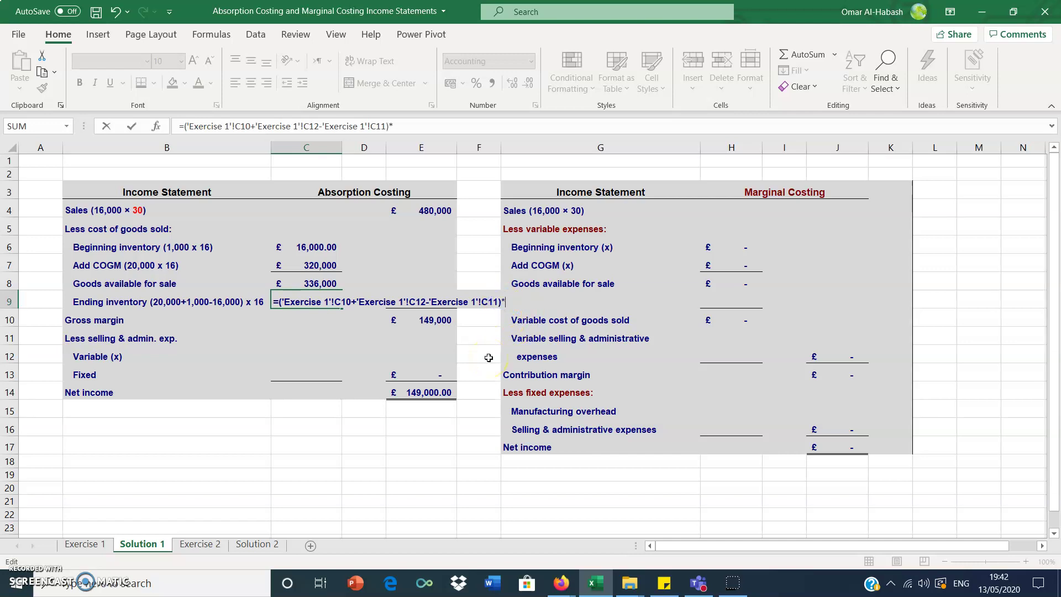
type("*")
left_click(82, 544)
left_click(545, 430)
key("Return")
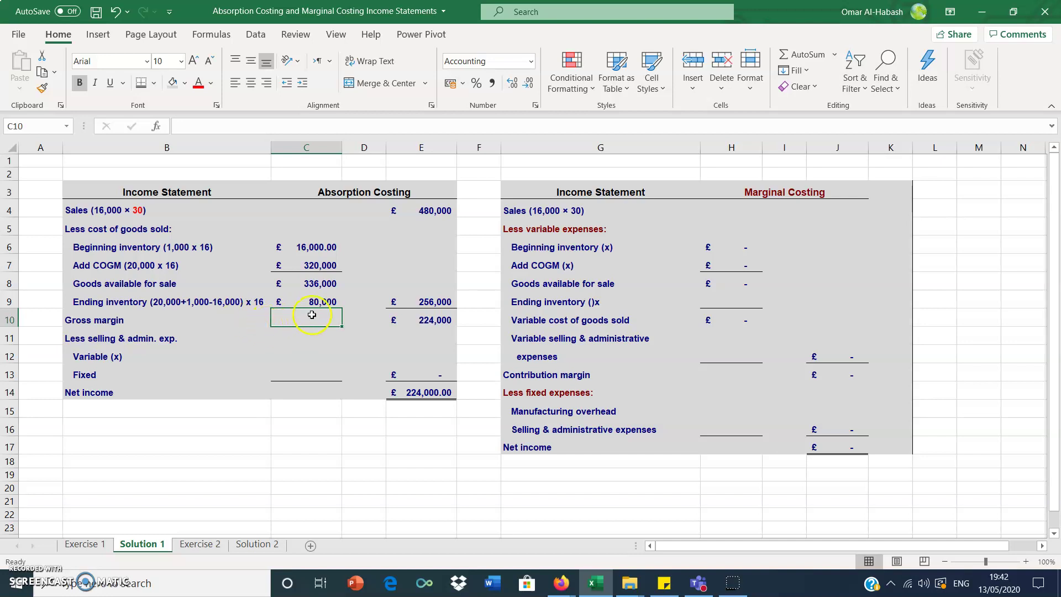
Review the absorption statement's goods available for sale, cost of goods sold, sales and gross margin formulas in C8, E9, E4 and E10.
left_click(312, 286)
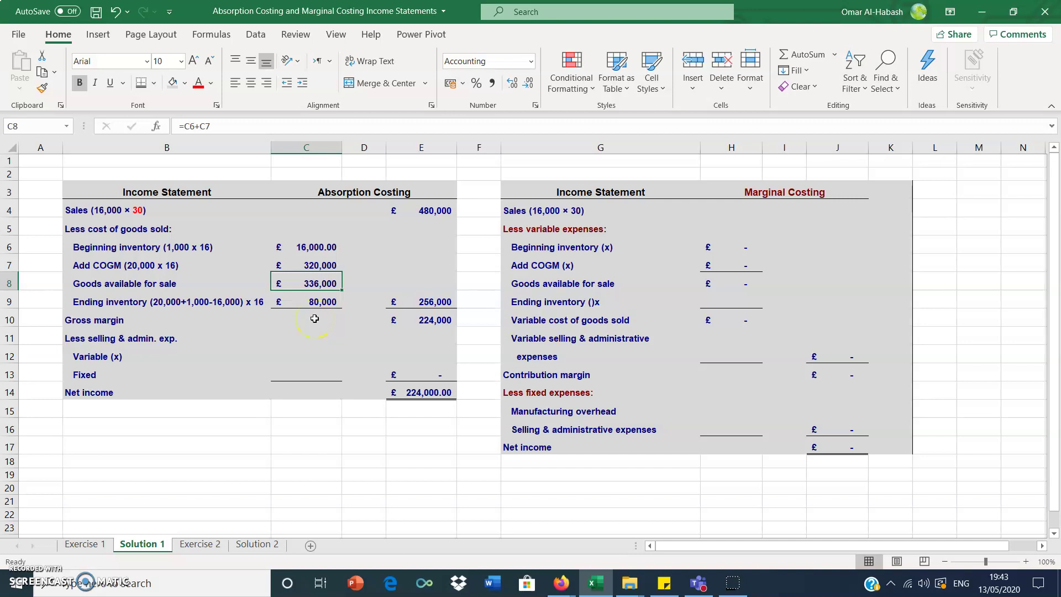
left_click(422, 301)
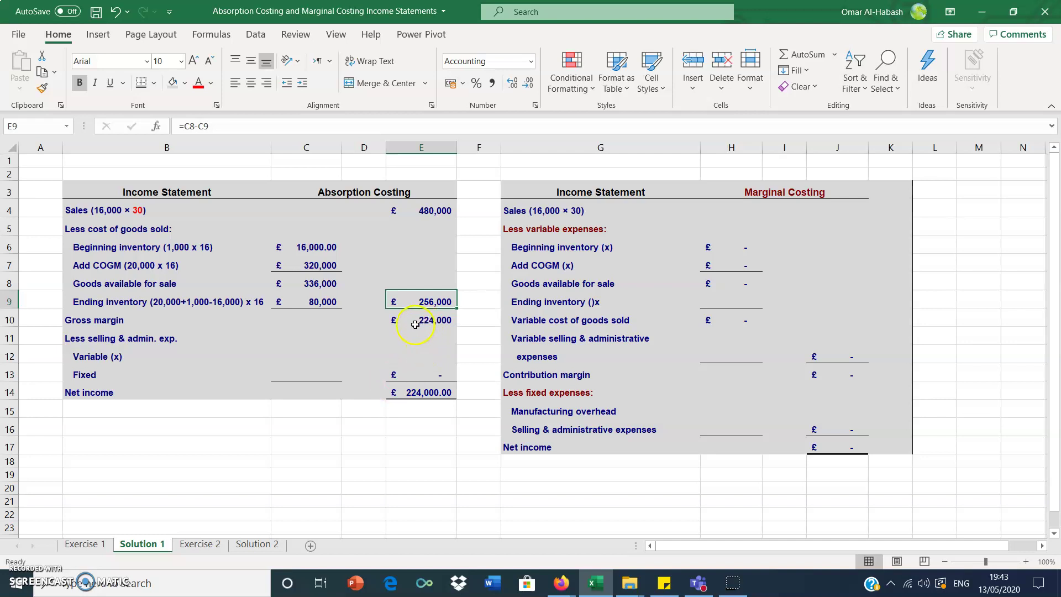
left_click(144, 320)
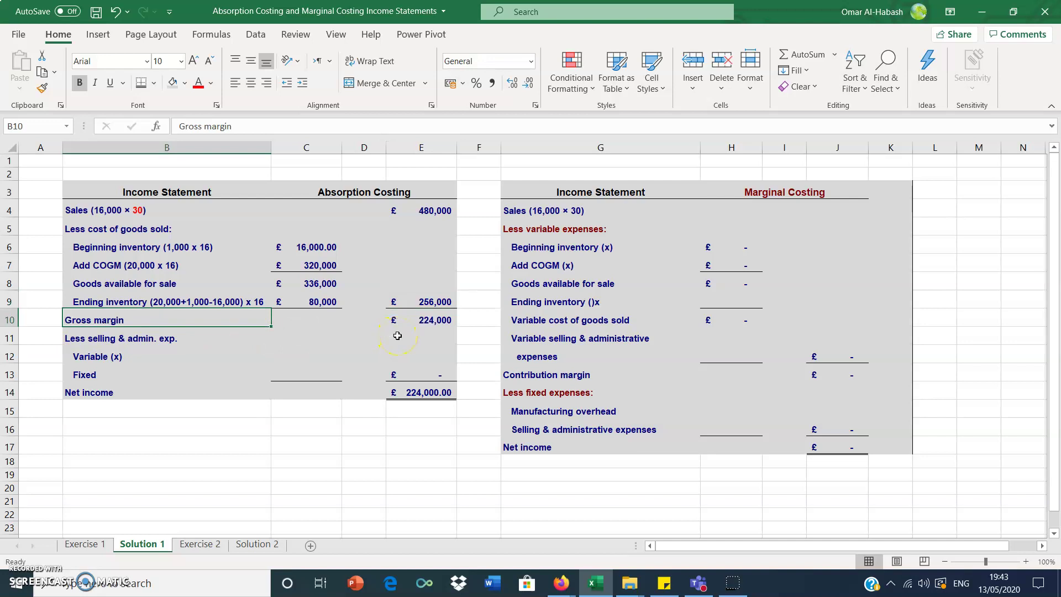
left_click(436, 203)
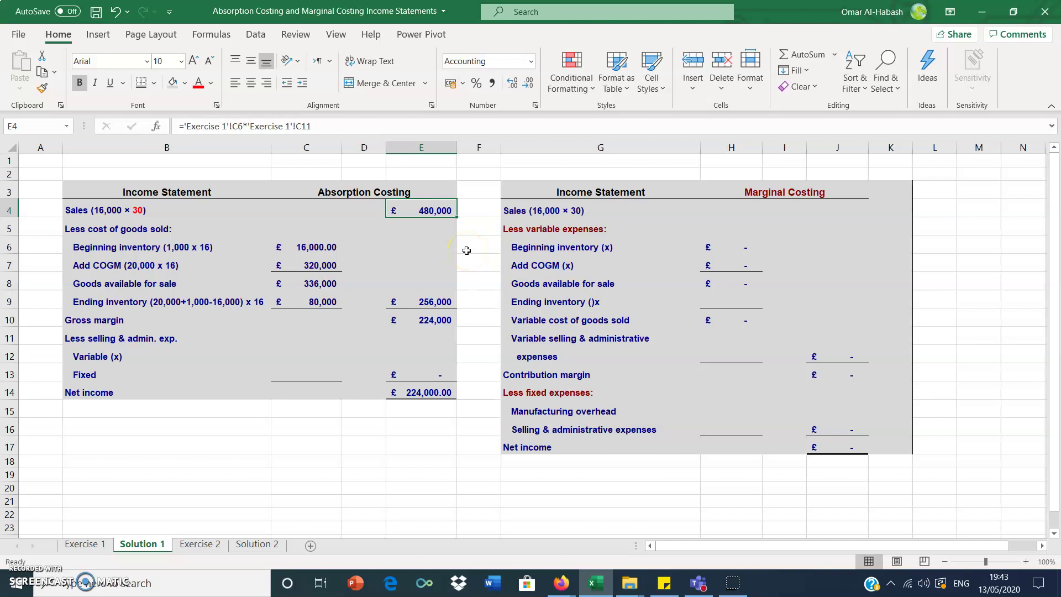
left_click(440, 298)
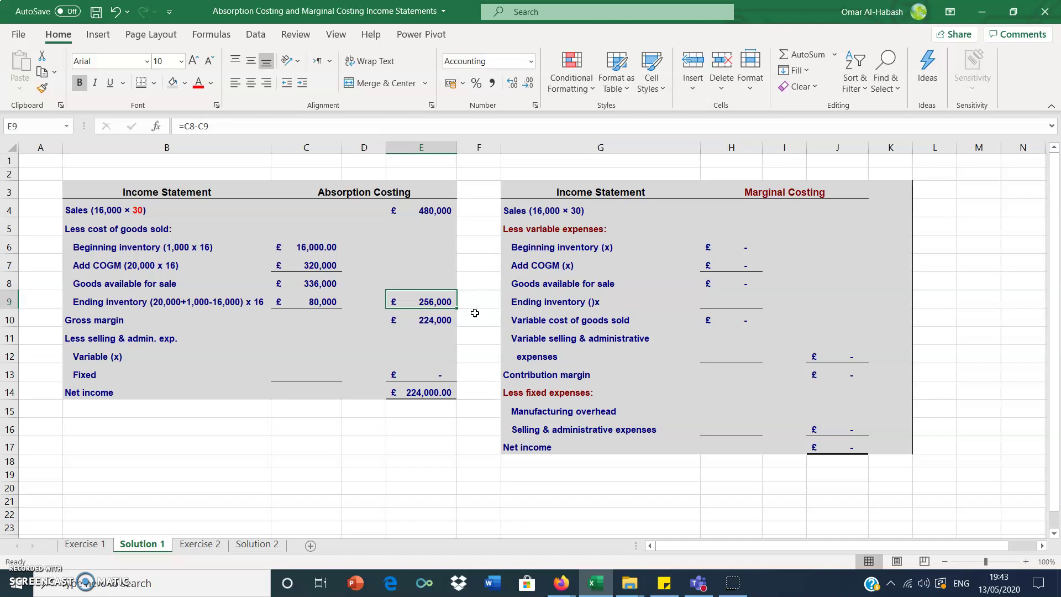
left_click(414, 313)
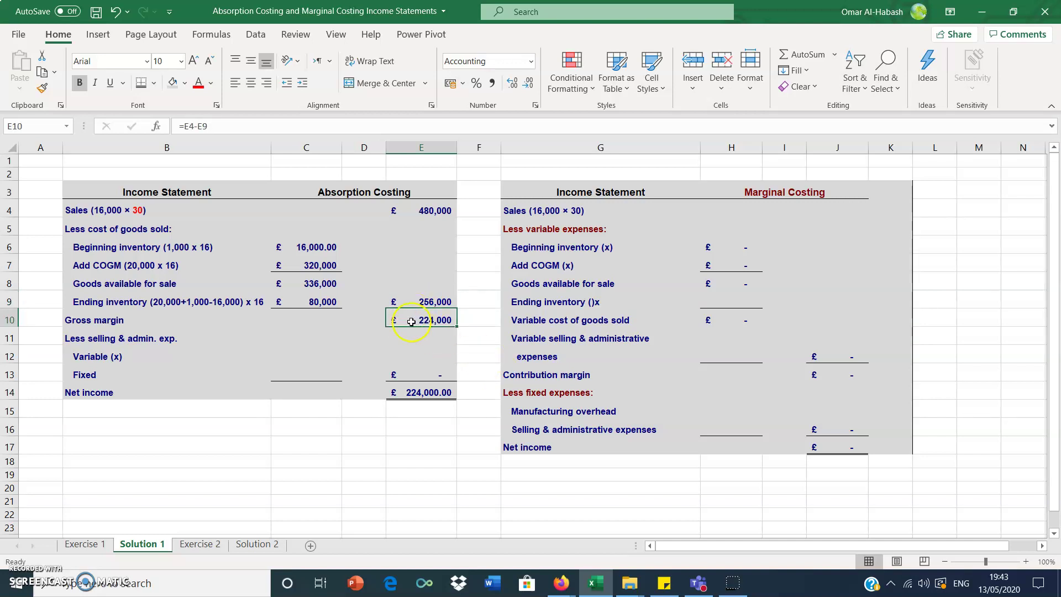
left_click(418, 346)
left_click(440, 335)
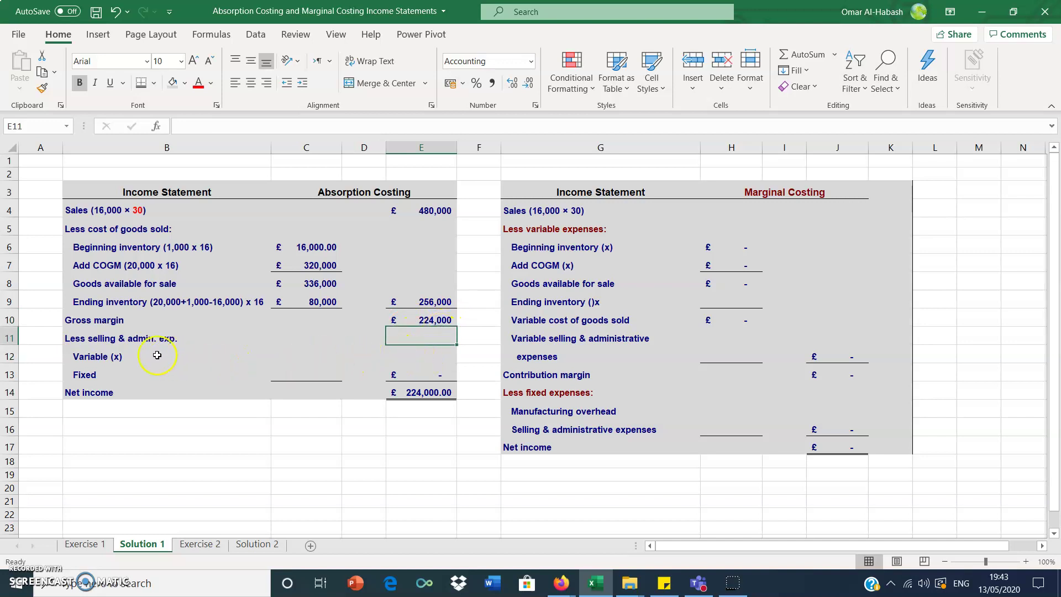
Complete the Variable selling expense label in B12 as (16,000 x 3), using Exercise 1's selling and administrative expense per unit.
left_click(134, 353)
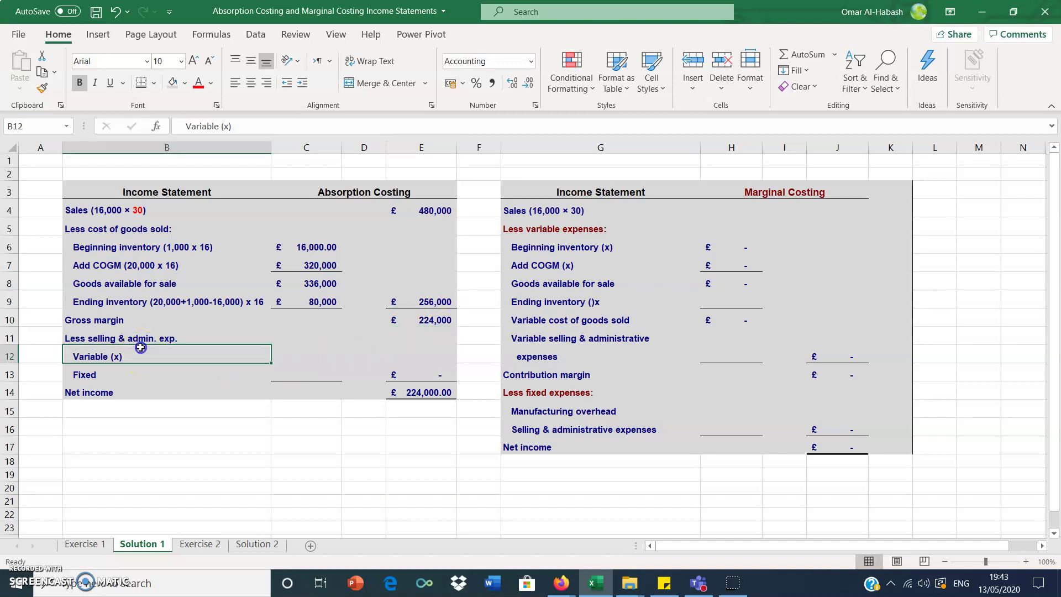
left_click(86, 544)
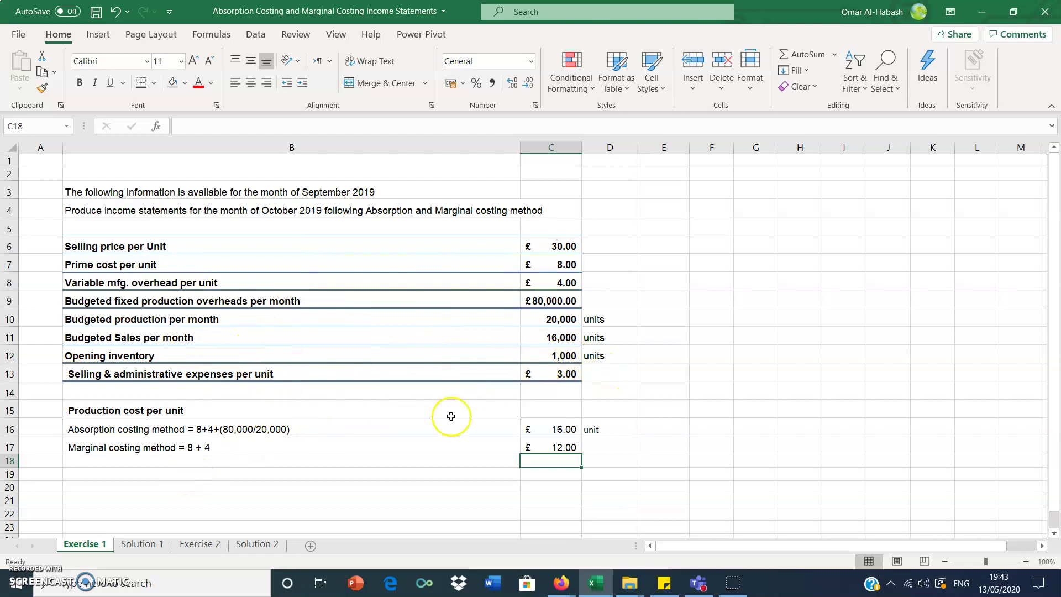
left_click(133, 543)
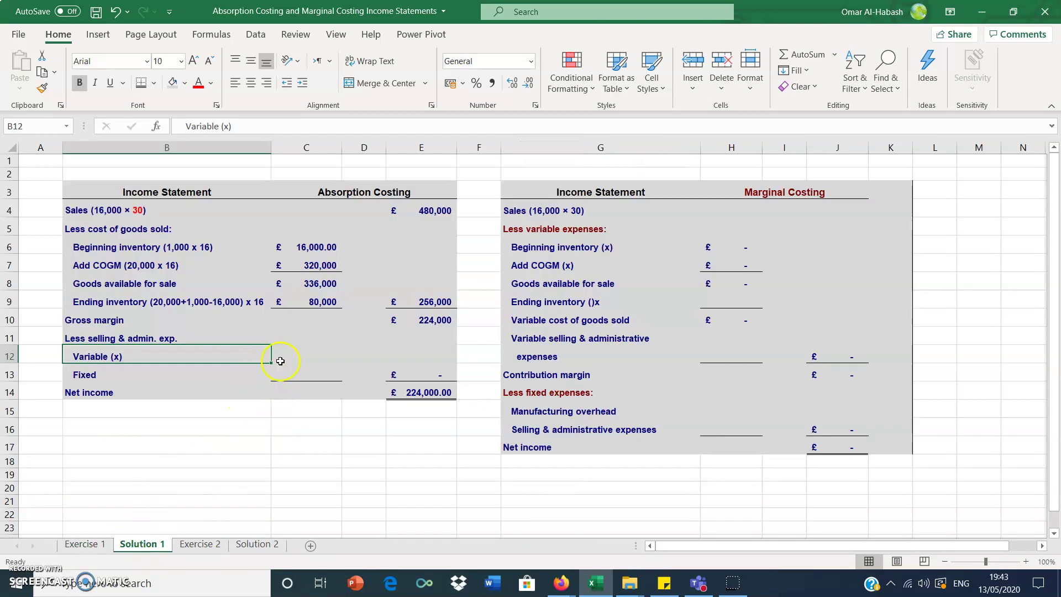
double_click(113, 356)
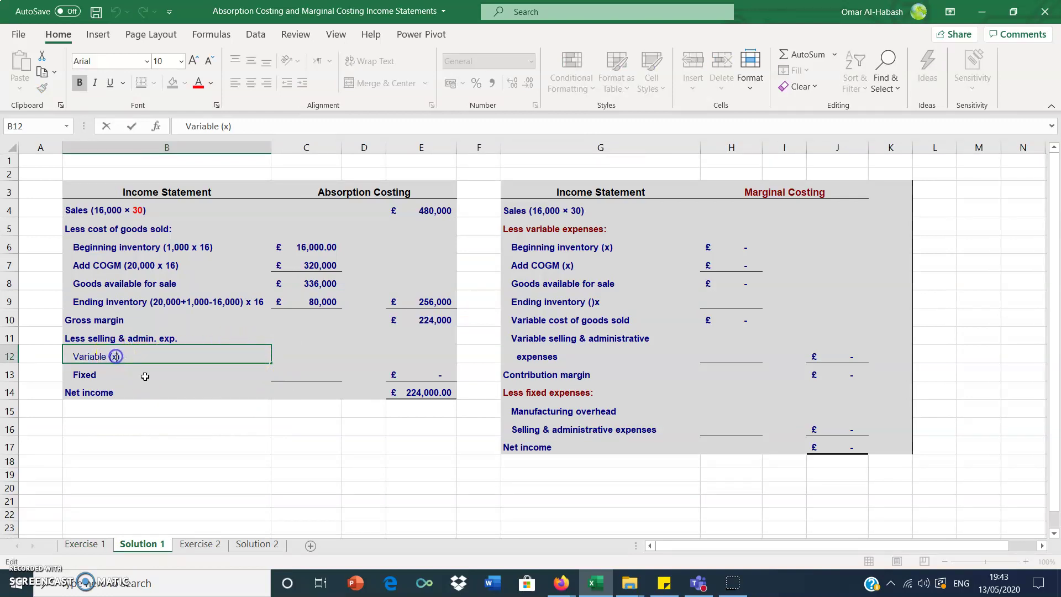
type("3")
left_click(116, 355)
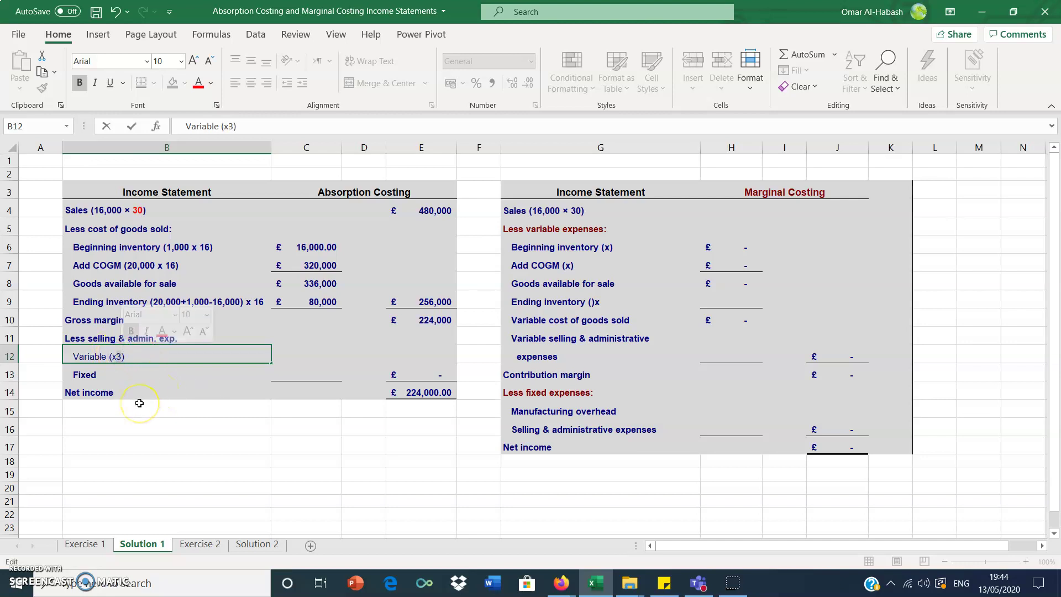
left_click(121, 358)
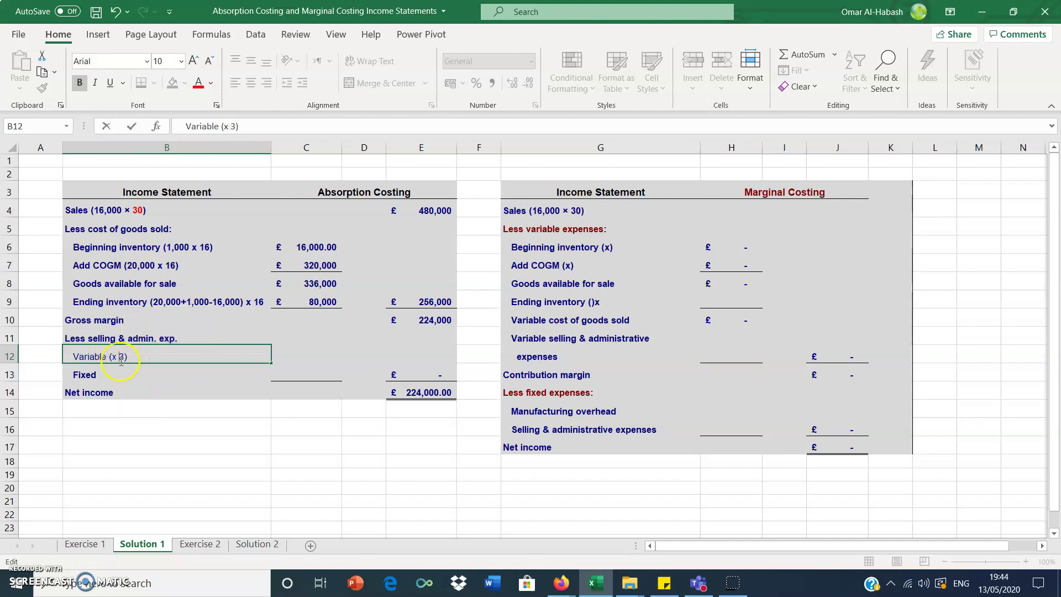
type("16,000")
Calculate variable selling expenses in C12 as Exercise 1's budgeted sales (C11) multiplied by selling and administrative expenses per unit (C13).
left_click(309, 355)
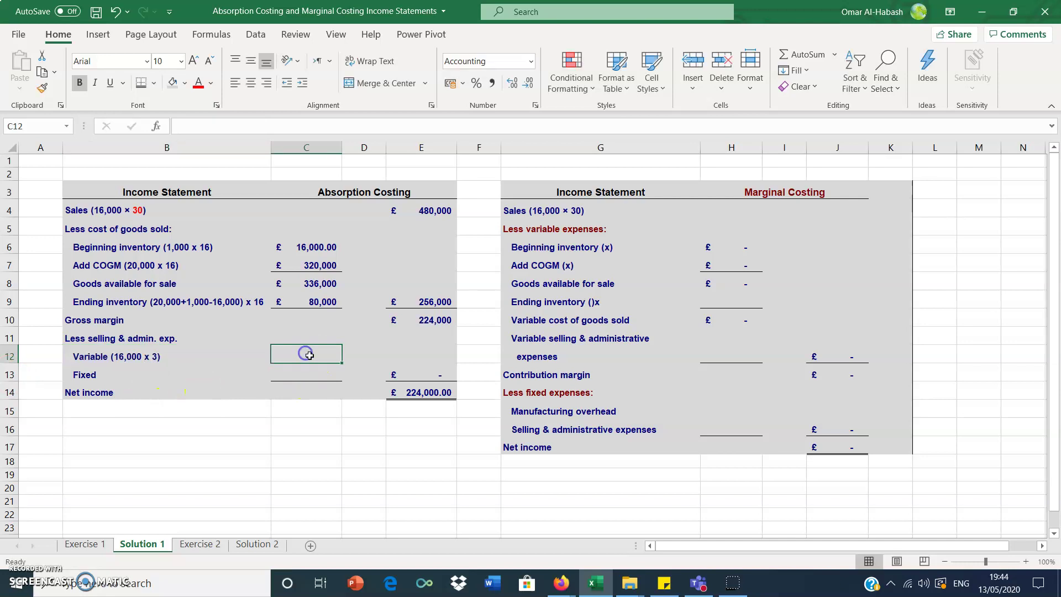
type("=")
left_click(103, 546)
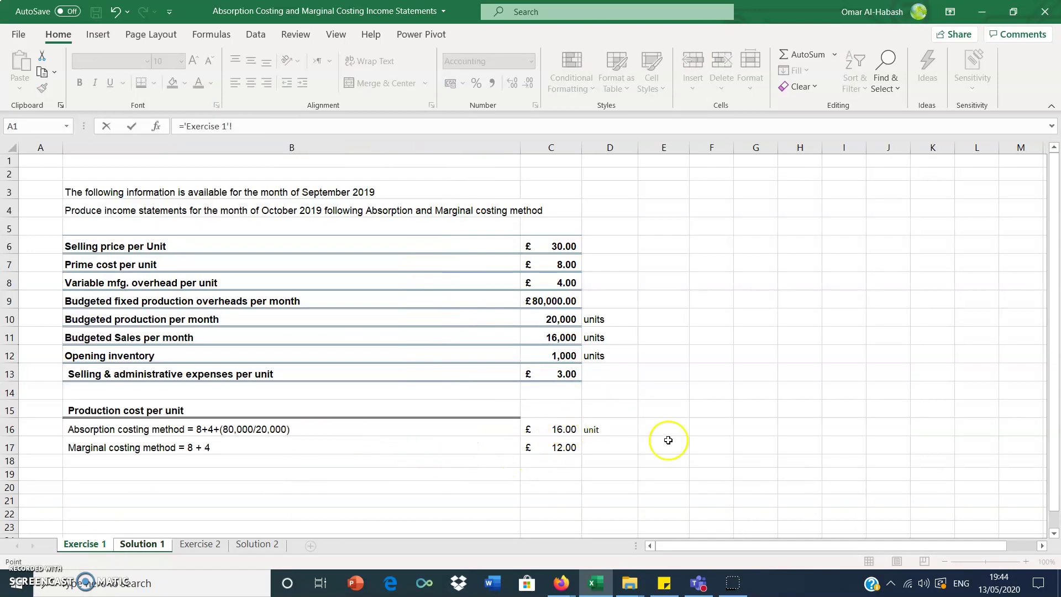
left_click(559, 335)
type("*")
left_click(569, 374)
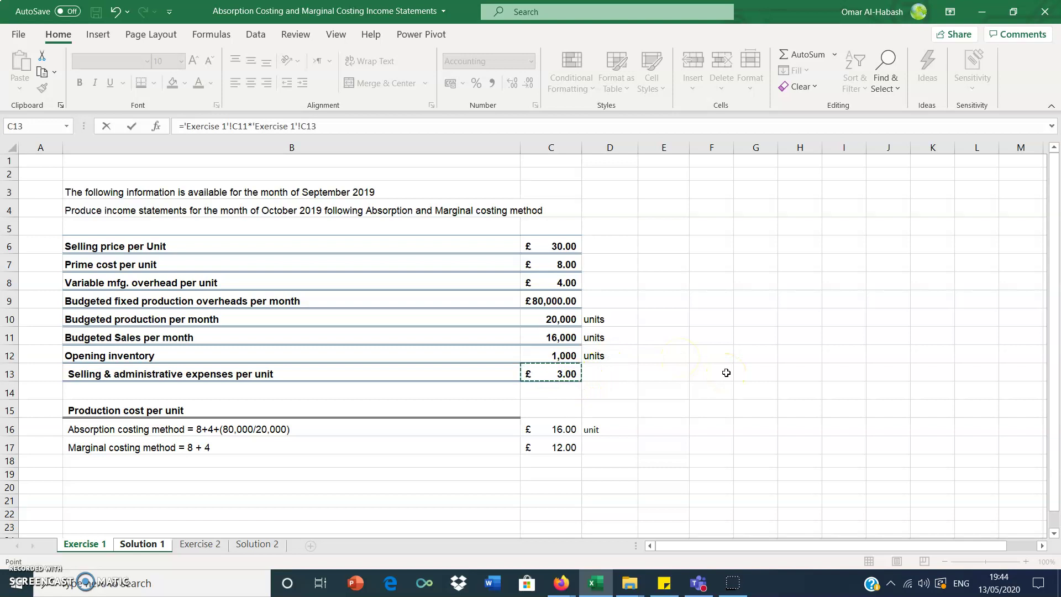
key("Escape")
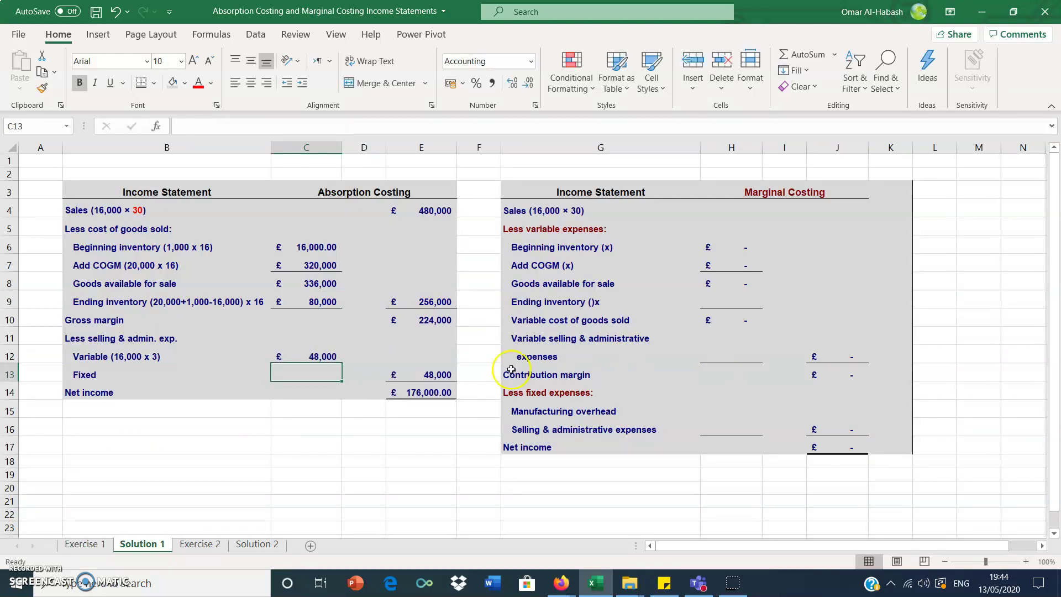
Review the absorption statement's fixed expense cell C13 and the total expenses, gross margin and net income formulas in E13, E10 and E14.
left_click(332, 387)
left_click(349, 373)
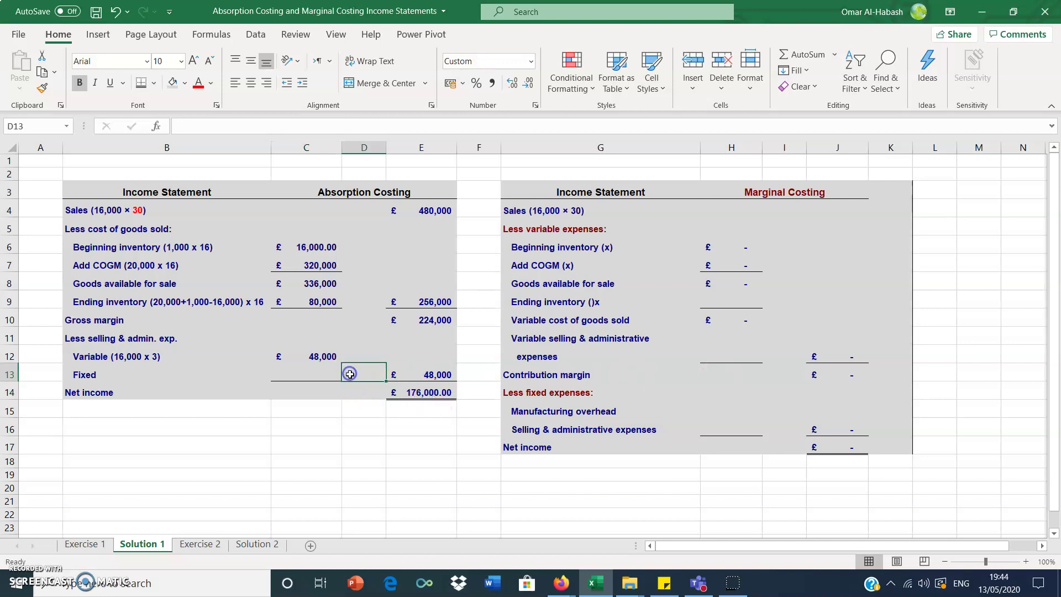
left_click(301, 376)
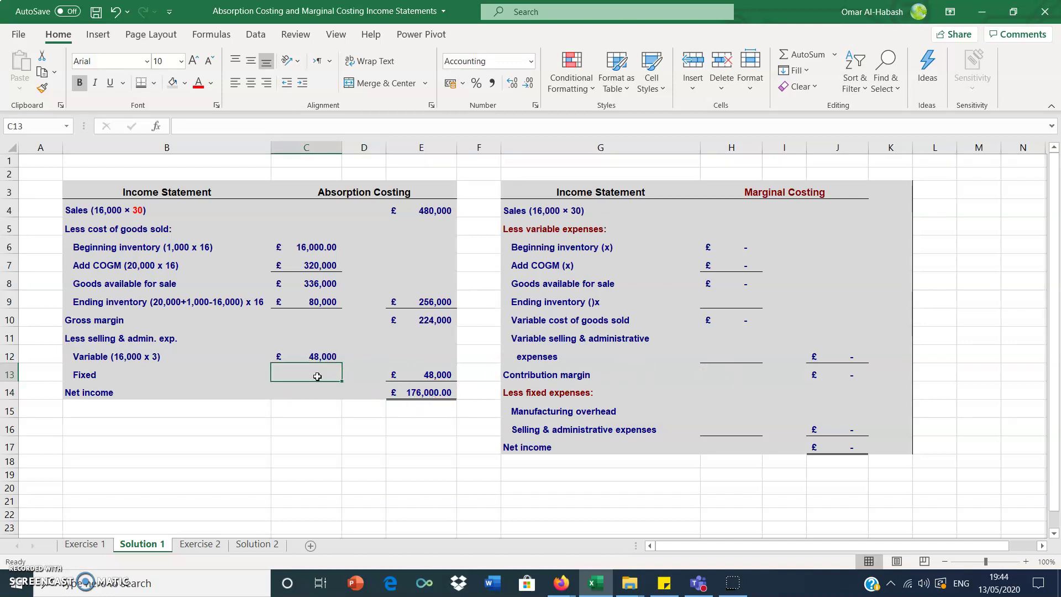
left_click(446, 375)
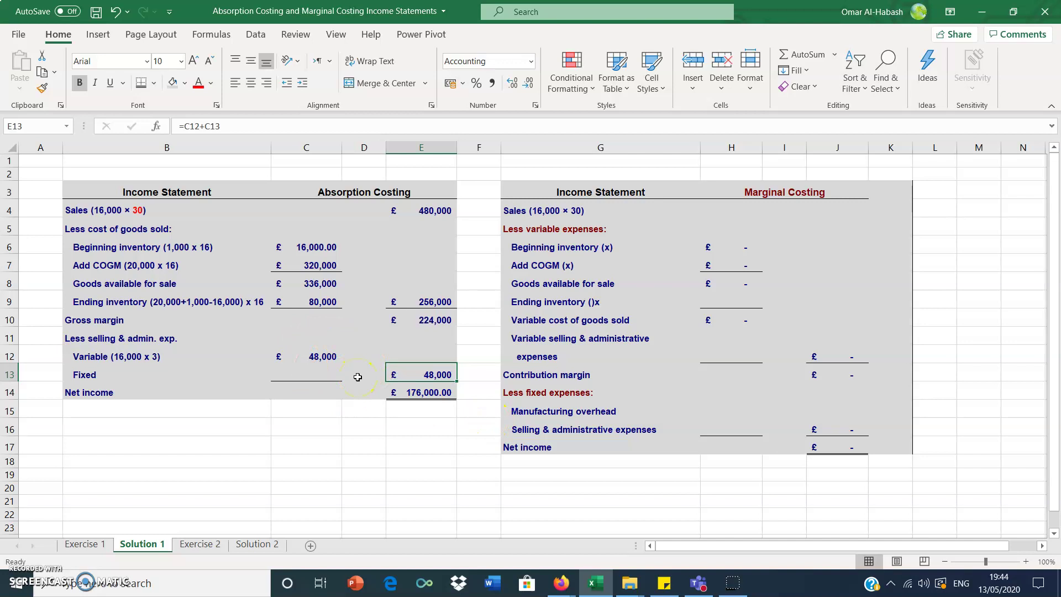
left_click(435, 320)
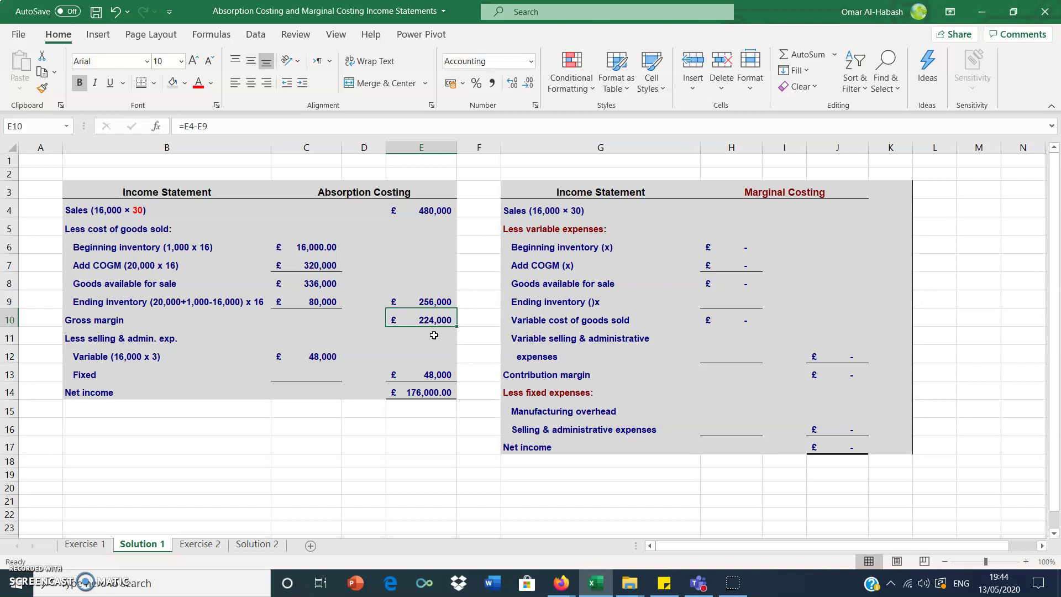
left_click(440, 396)
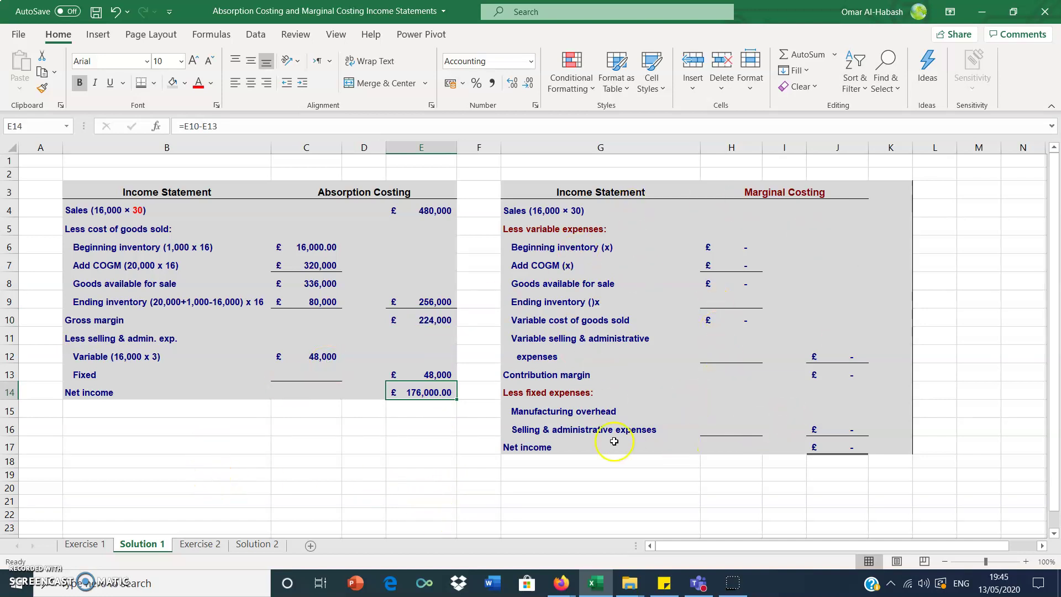
Calculate marginal costing sales in J4 as Exercise 1's selling price per unit (C6) multiplied by budgeted sales (C11).
left_click(785, 221)
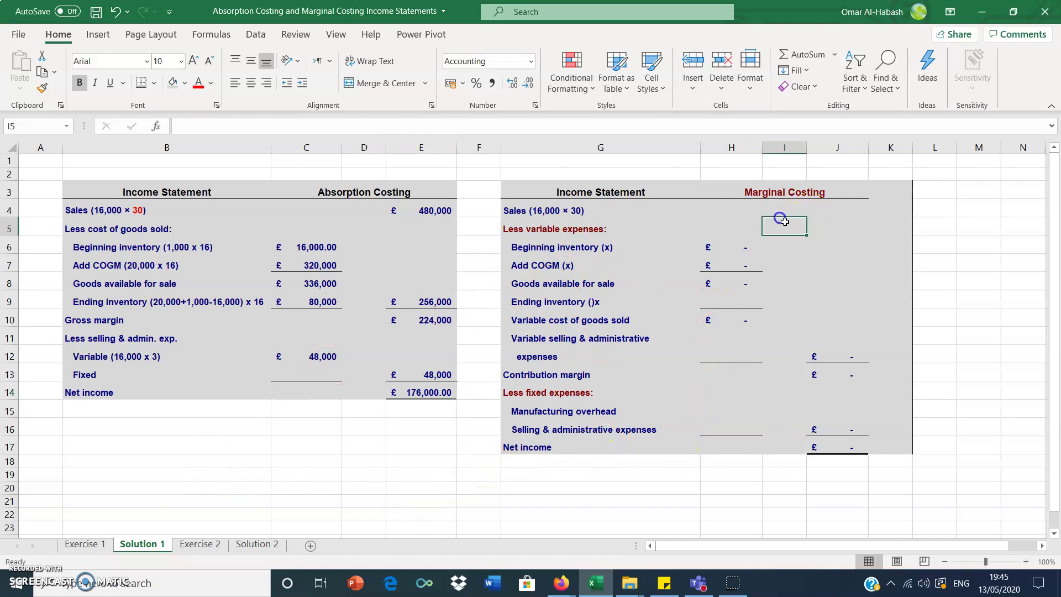
left_click(814, 223)
left_click(820, 209)
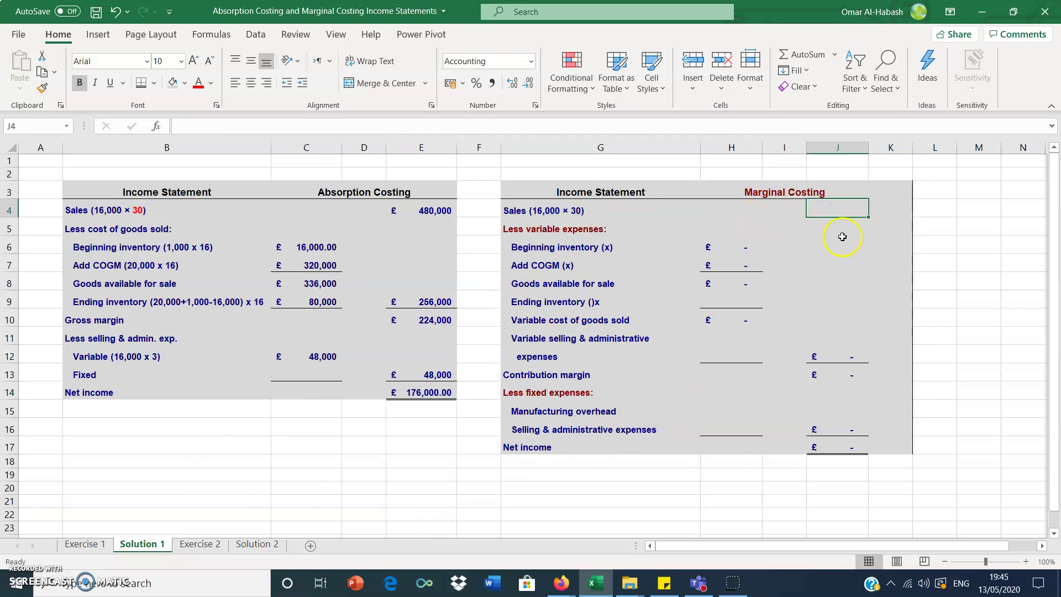
type("=")
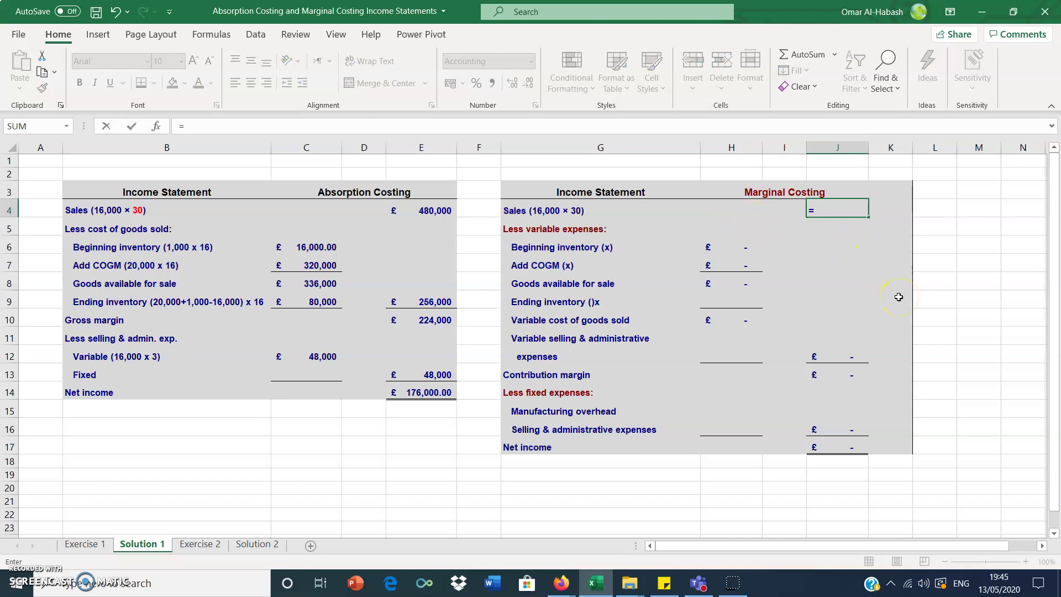
left_click(84, 544)
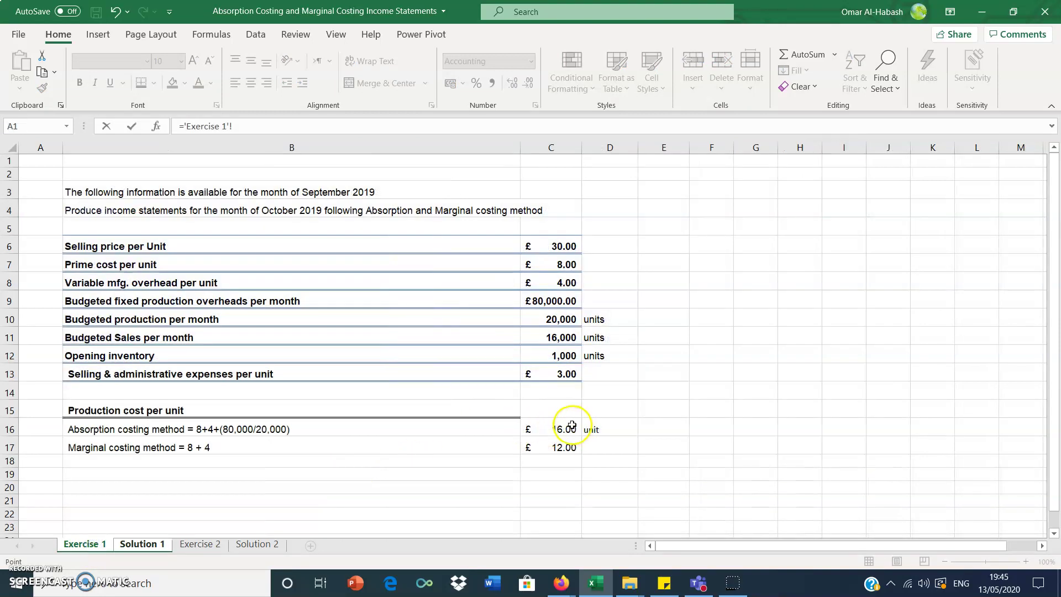
left_click(558, 246)
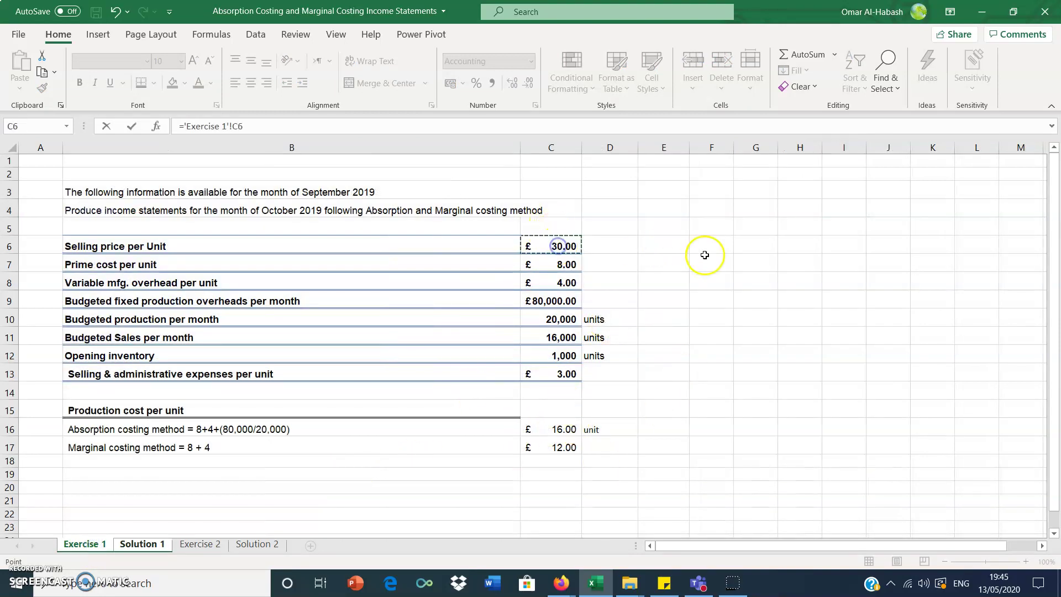
type("*")
left_click(553, 339)
key("Return")
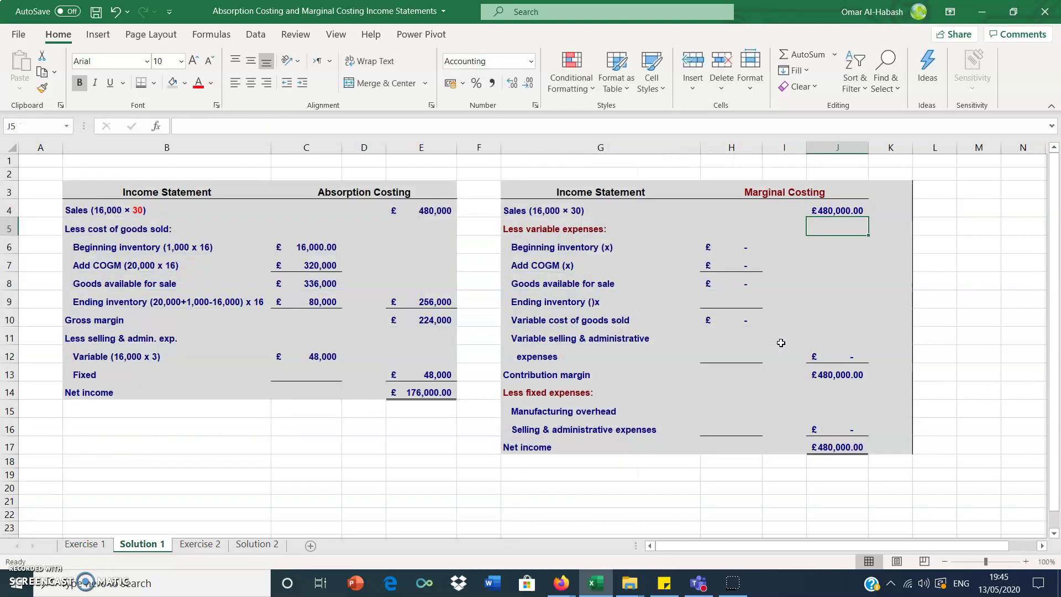
Complete the marginal statement's Beginning inventory label in G6 as (1,000 x 12).
left_click(741, 247)
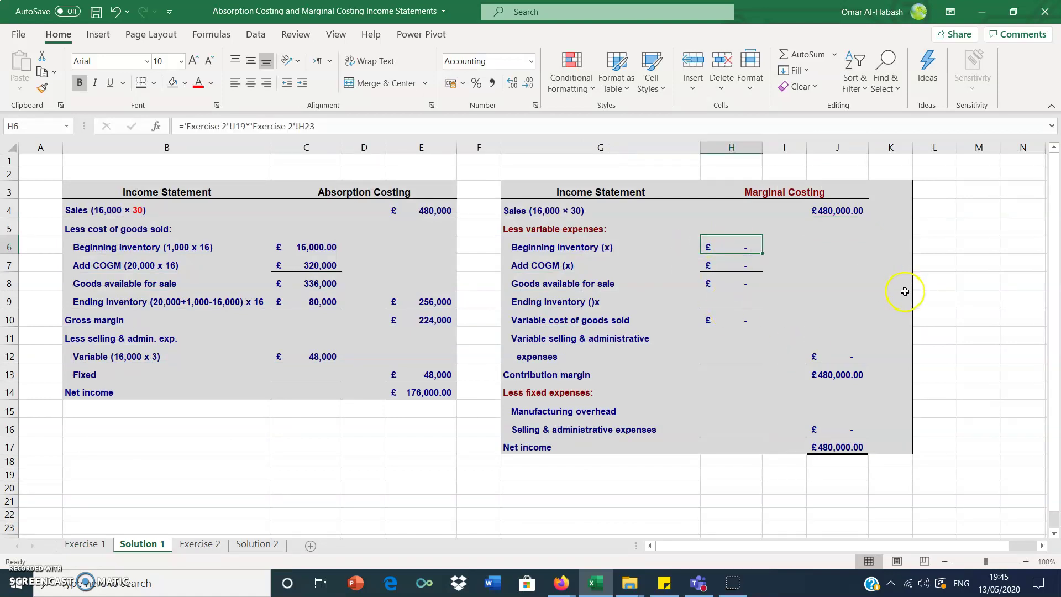
left_click(600, 245)
double_click(598, 247)
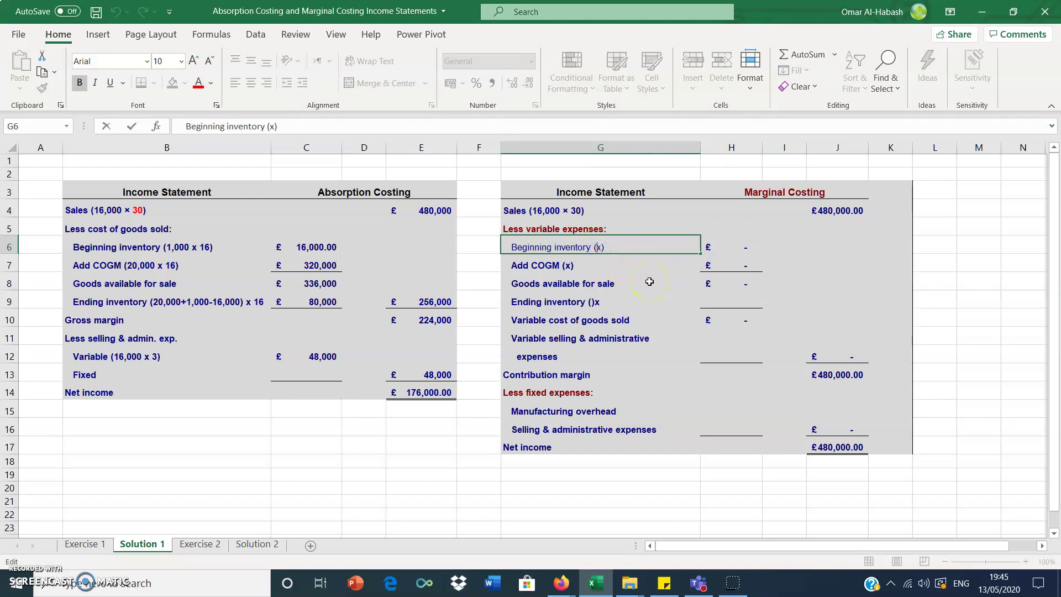
type("1,000")
left_click(627, 262)
type("12")
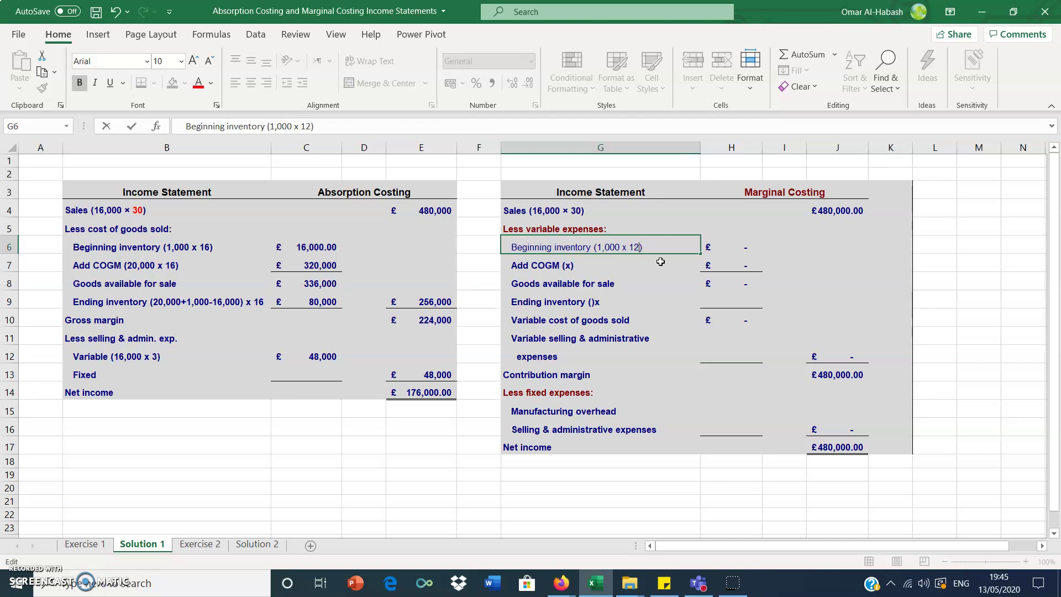
Calculate marginal beginning inventory in H6 as Exercise 1's marginal production cost per unit (C17) multiplied by opening inventory (C12).
left_click(742, 244)
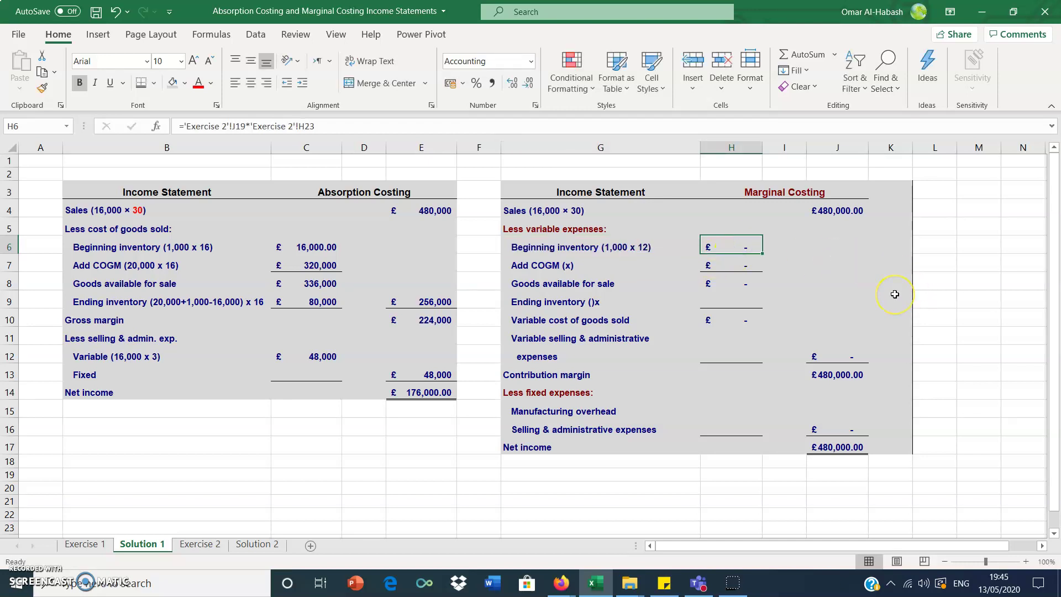
type("=")
left_click(107, 545)
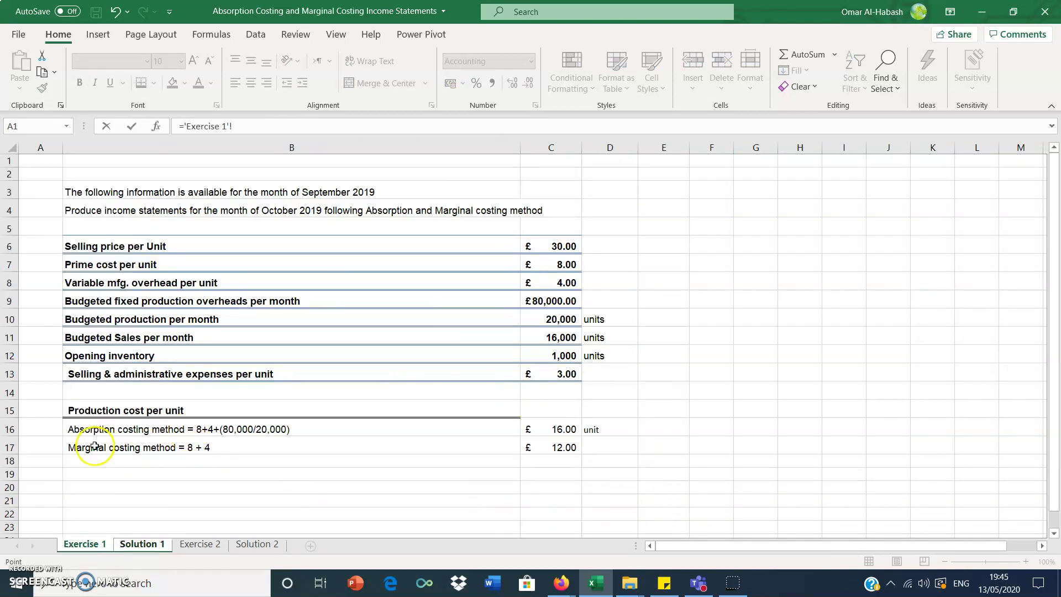
left_click(563, 447)
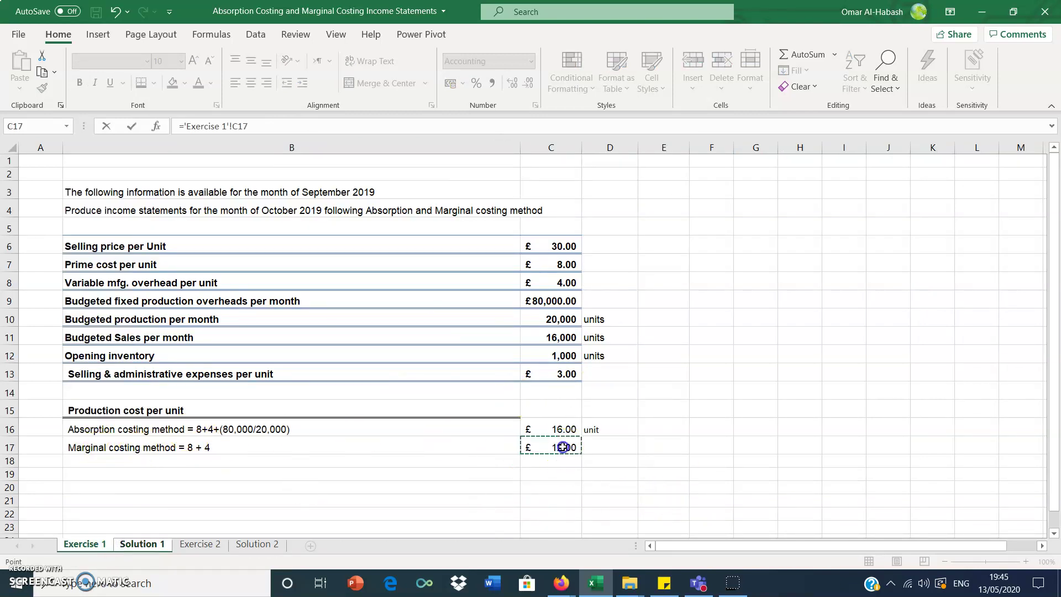
type("*")
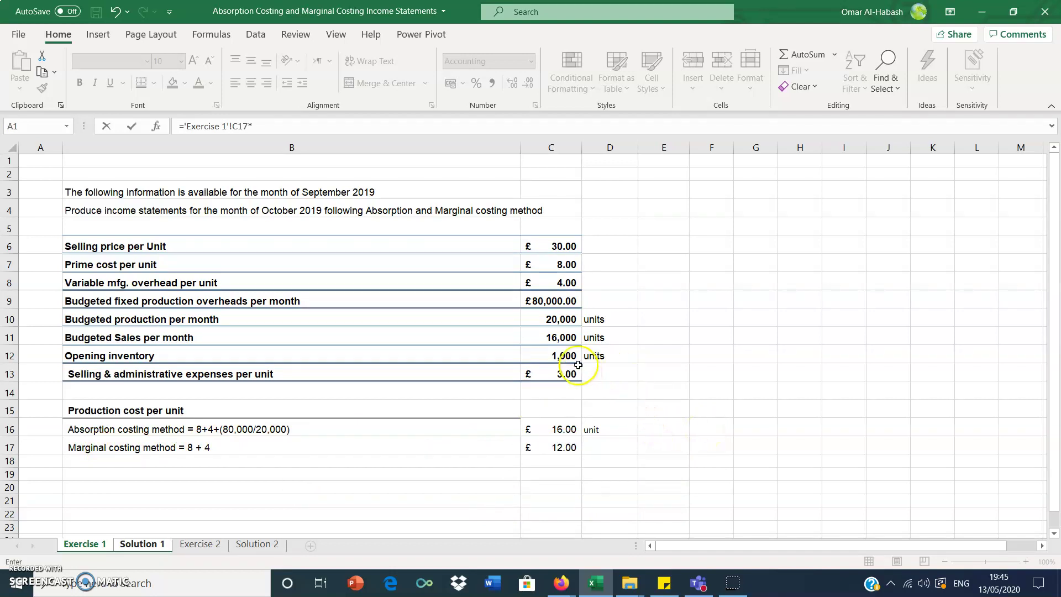
left_click(561, 355)
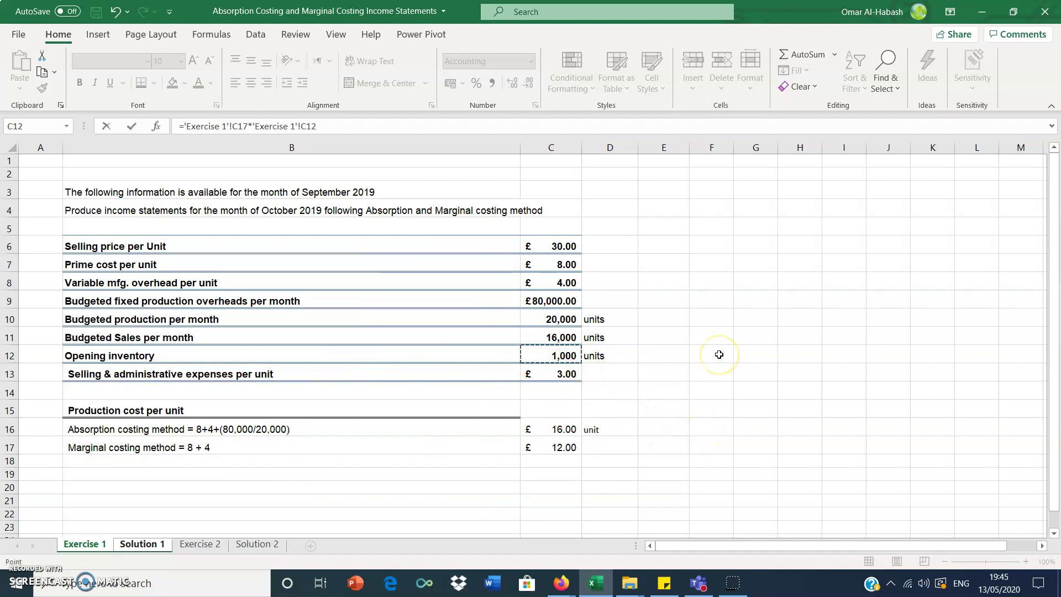
key("Return")
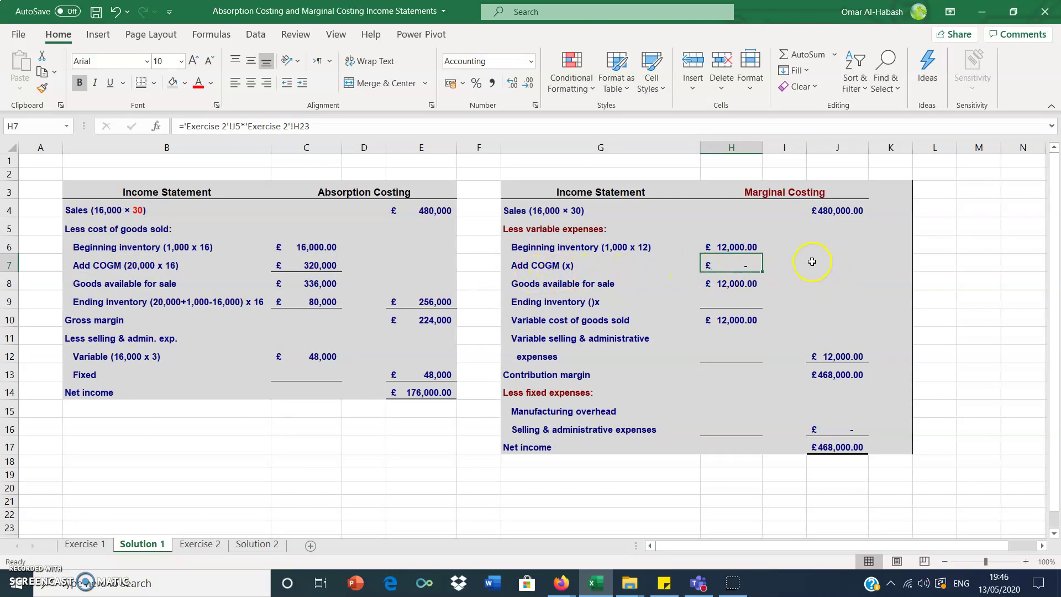
Complete the marginal statement's Add COGM label in G7 as (20,000 x 12).
double_click(564, 264)
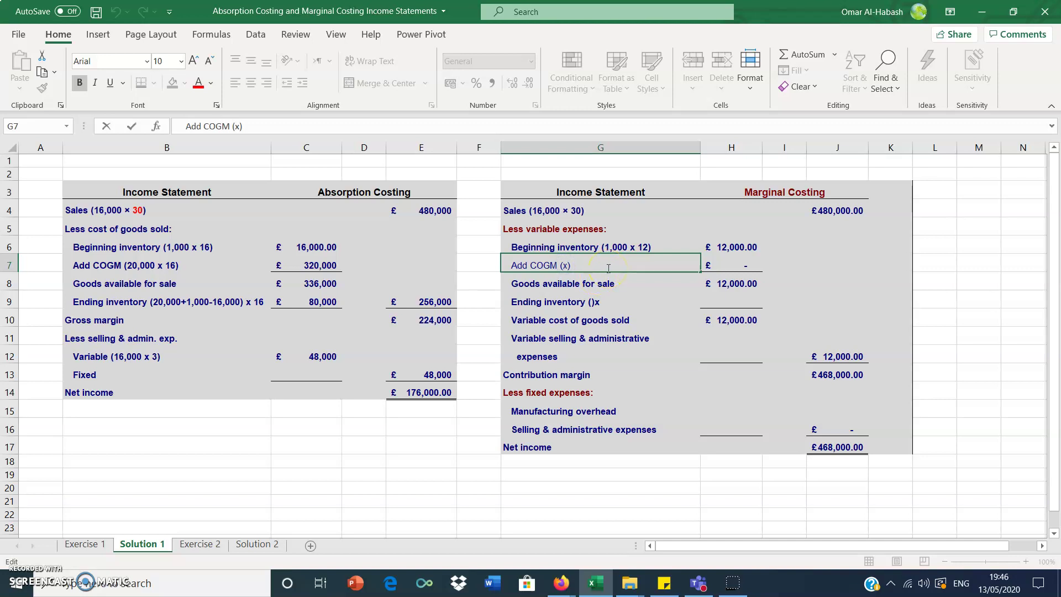
type("20,000 x")
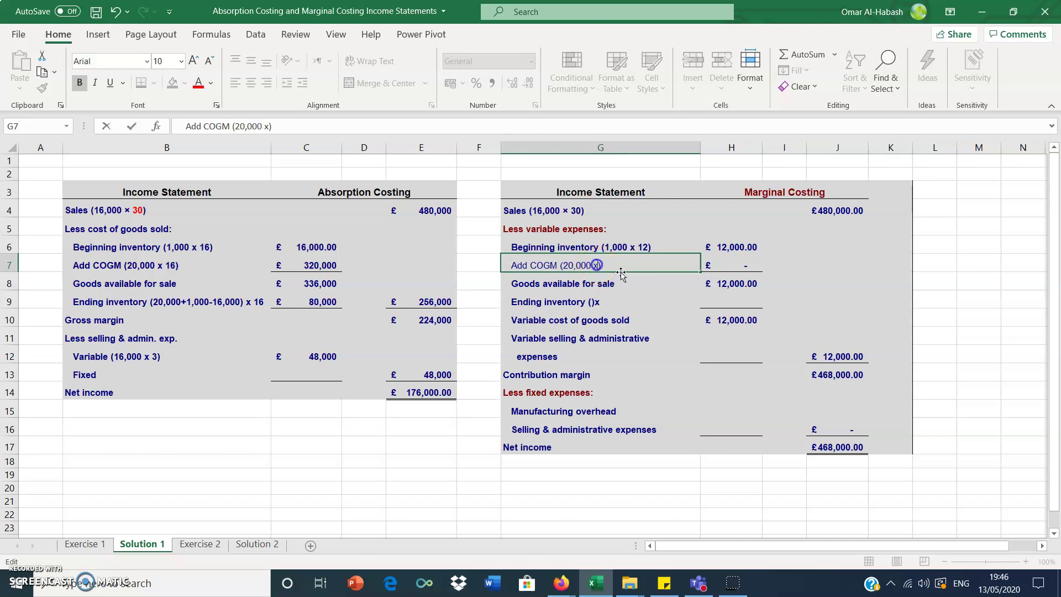
type(" 12")
Calculate marginal COGM in H7 as Exercise 1's marginal production cost per unit (C17) multiplied by budgeted production (C10).
left_click(728, 258)
type("=")
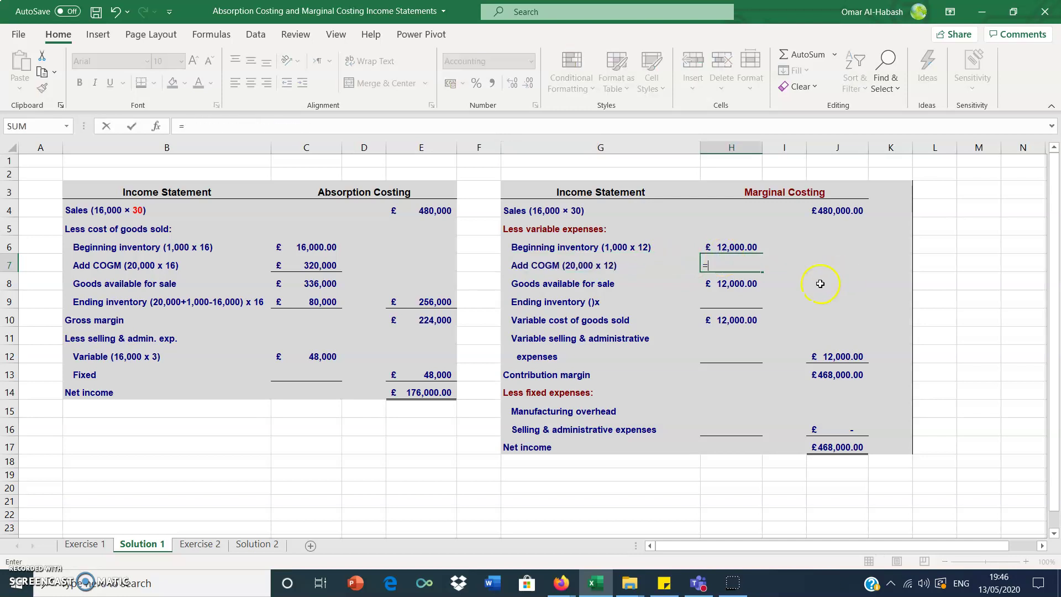
left_click(83, 544)
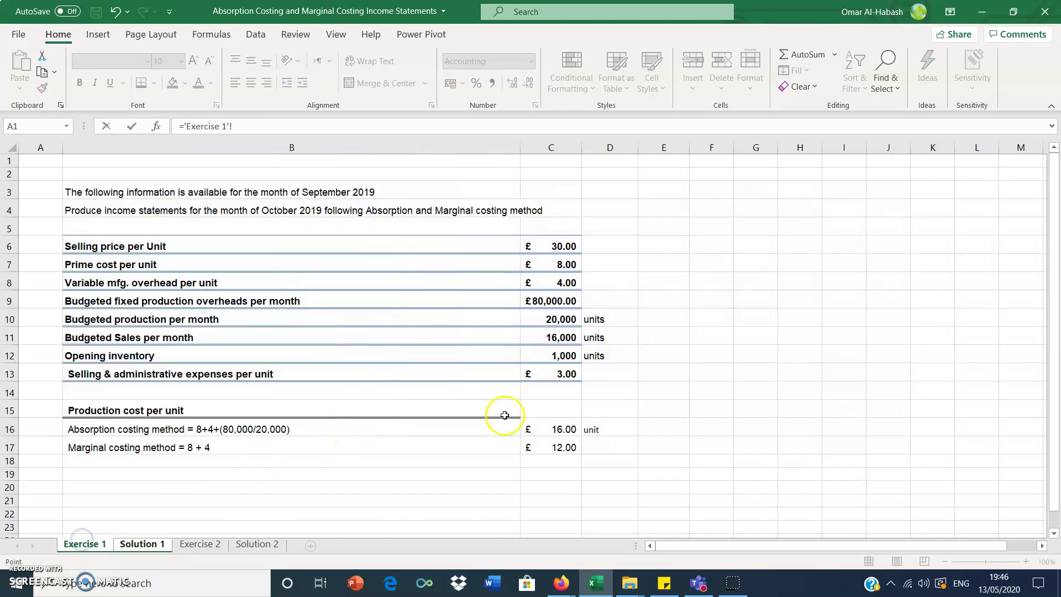
left_click(569, 449)
type("*")
left_click(564, 320)
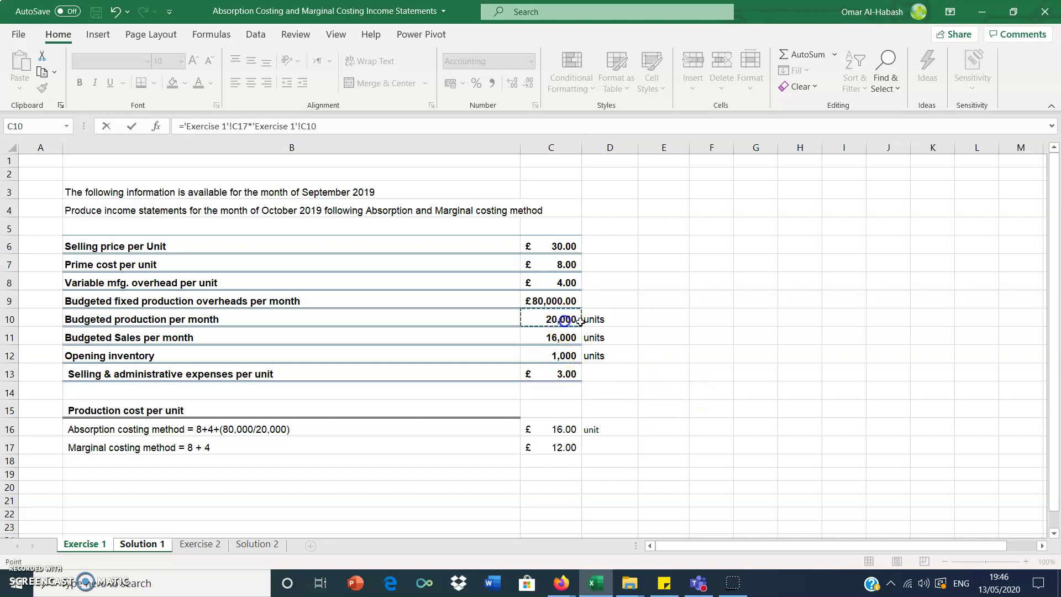
key("Return")
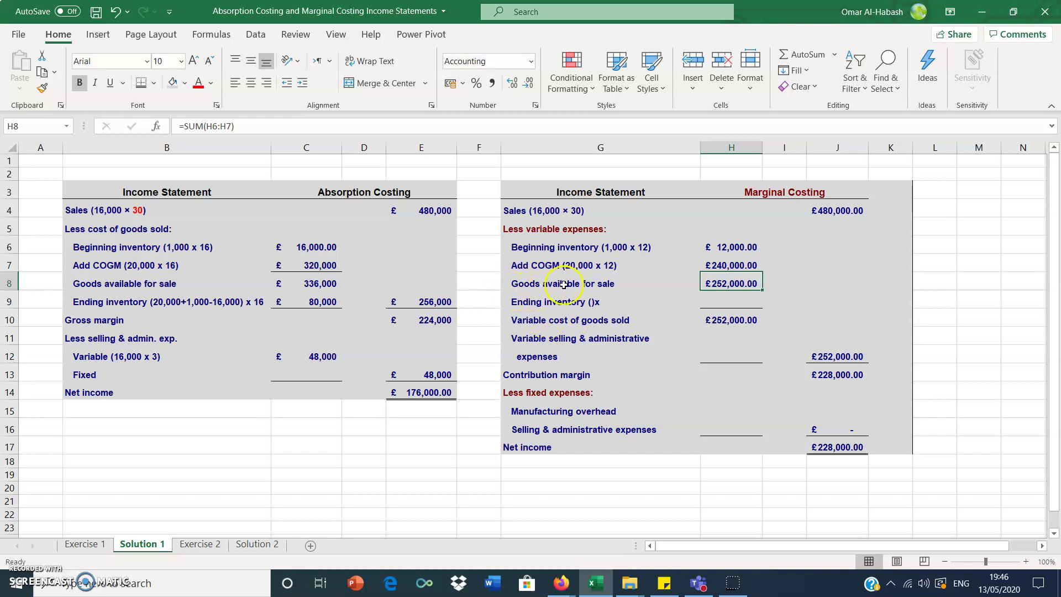
Review the marginal statement's beginning inventory and goods available for sale formulas in H6 and H8, and the ending inventory cell H9.
left_click(740, 301)
left_click(743, 277)
left_click(735, 246)
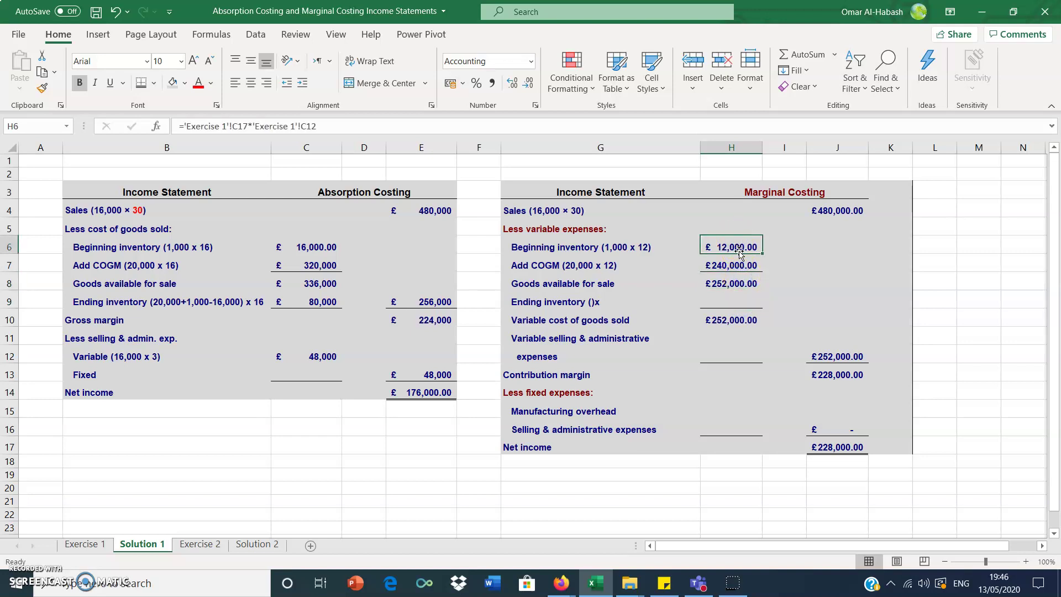
left_click(737, 282)
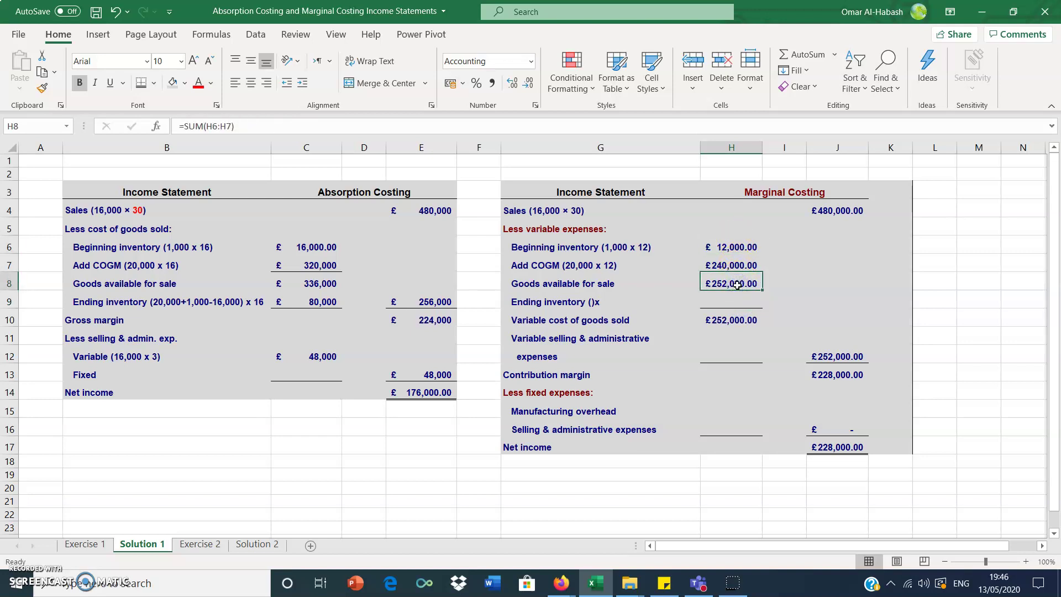
left_click(746, 290)
left_click(727, 301)
left_click(719, 334)
left_click(735, 299)
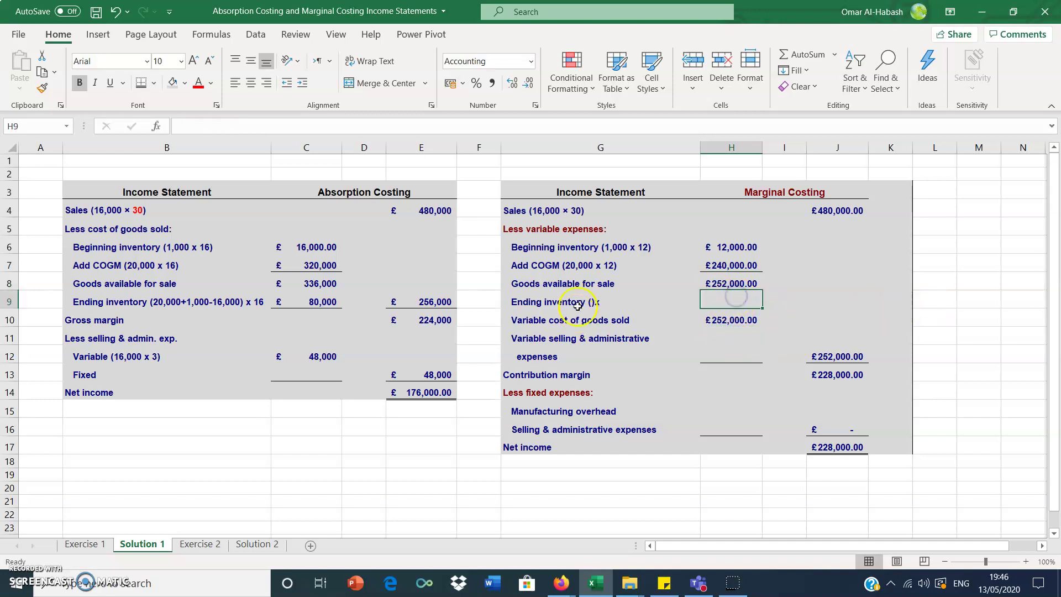